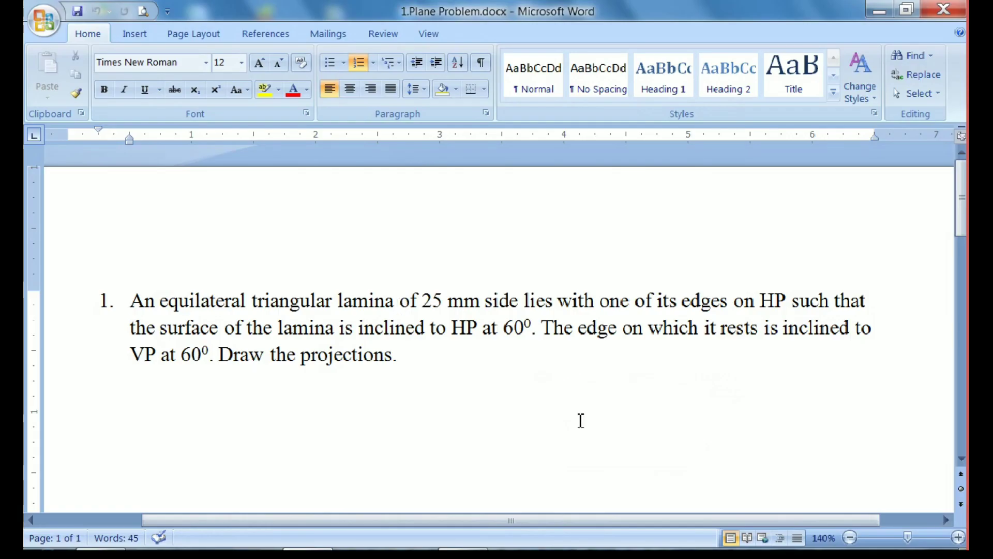
Read through the problem statement on the 25 mm equilateral triangular lamina, highlighting its text along the way
key(shift+Right)
key(shift+Right)
key(shift+Right)
key(shift+Right)
key(shift+Right)
key(shift+Right)
key(shift+Right)
key(shift+Right)
key(shift+Right)
key(shift+Right)
key(shift+Right)
key(shift+Right)
key(shift+Right)
key(shift+Right)
key(shift+Right)
key(shift+Right)
key(shift+Right)
key(shift+Right)
key(shift+Right)
key(shift+Right)
key(shift+Right)
key(shift+Right)
key(shift+Right)
key(shift+Right)
key(shift+Right)
key(shift+Right)
key(shift+Right)
key(shift+Right)
key(shift+Right)
key(shift+Right)
key(shift+Right)
key(shift+Right)
key(shift+Right)
key(shift+Right)
key(shift+Right)
key(shift+Right)
key(shift+Right)
key(shift+Right)
key(shift+Right)
key(shift+Right)
key(shift+Right)
key(shift+Right)
key(shift+Right)
key(shift+Right)
key(shift+Right)
key(shift+Right)
key(shift+Right)
key(shift+Right)
key(shift+Right)
key(shift+Right)
key(shift+Right)
key(shift+Right)
key(shift+Right)
key(shift+Right)
key(shift+Right)
key(shift+Right)
key(shift+Right)
key(shift+Right)
key(shift+Right)
key(shift+Right)
key(shift+Right)
key(shift+Right)
key(shift+Right)
key(shift+Right)
key(shift+Right)
key(shift+Right)
key(shift+Right)
key(shift+Right)
key(shift+Right)
key(shift+Right)
key(shift+Right)
key(shift+Right)
key(shift+Right)
key(shift+Right)
key(shift+Right)
key(shift+Right)
key(shift+Right)
key(shift+Right)
key(shift+Right)
key(shift+Right)
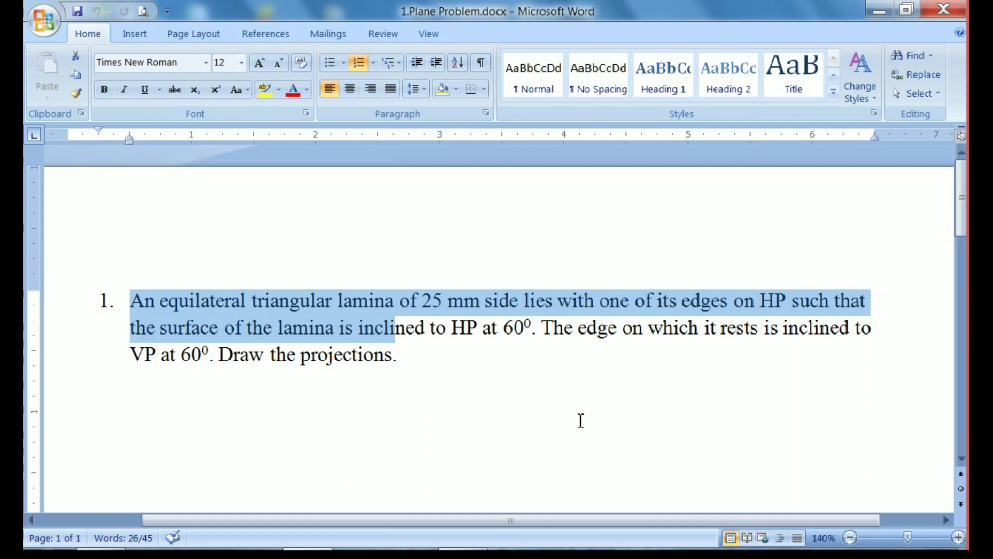
key(shift+Right)
key(shift+Right)
key(shift+Right)
key(shift+Right)
key(shift+Right)
key(shift+Right)
key(shift+Right)
key(shift+Right)
key(shift+Right)
key(shift+Right)
key(shift+Right)
key(shift+Right)
key(shift+Right)
key(shift+Right)
key(shift+Right)
key(shift+Right)
key(shift+Right)
key(shift+Right)
key(shift+Right)
key(shift+Right)
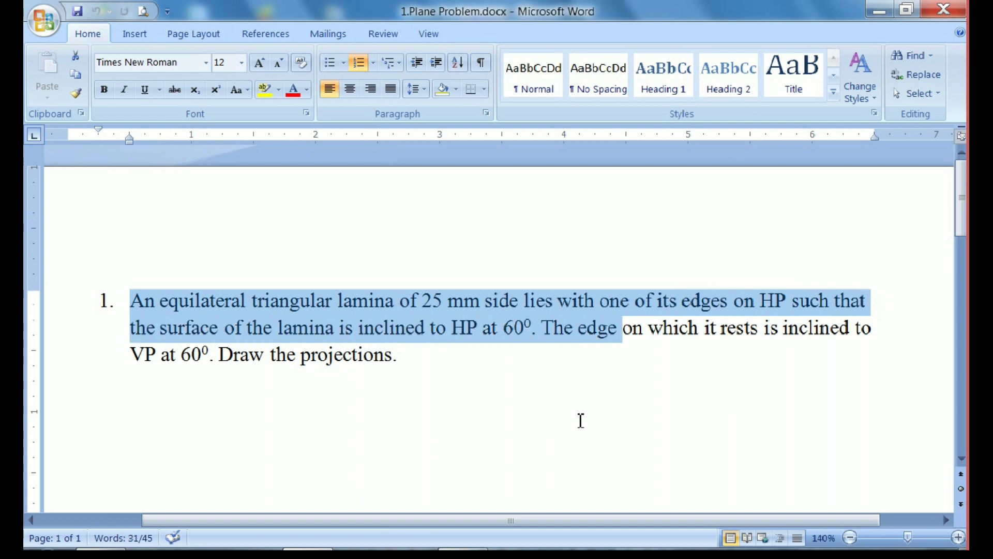
key(shift+Right)
key(shift+Right)
key(shift+Right)
key(shift+Right)
key(shift+Right)
key(shift+Right)
key(shift+Right)
key(shift+Right)
key(shift+Right)
key(shift+Right)
key(shift+Right)
key(shift+Right)
key(shift+Right)
key(shift+Right)
key(shift+Right)
key(shift+Right)
key(shift+Right)
key(shift+Right)
key(shift+Right)
key(shift+Right)
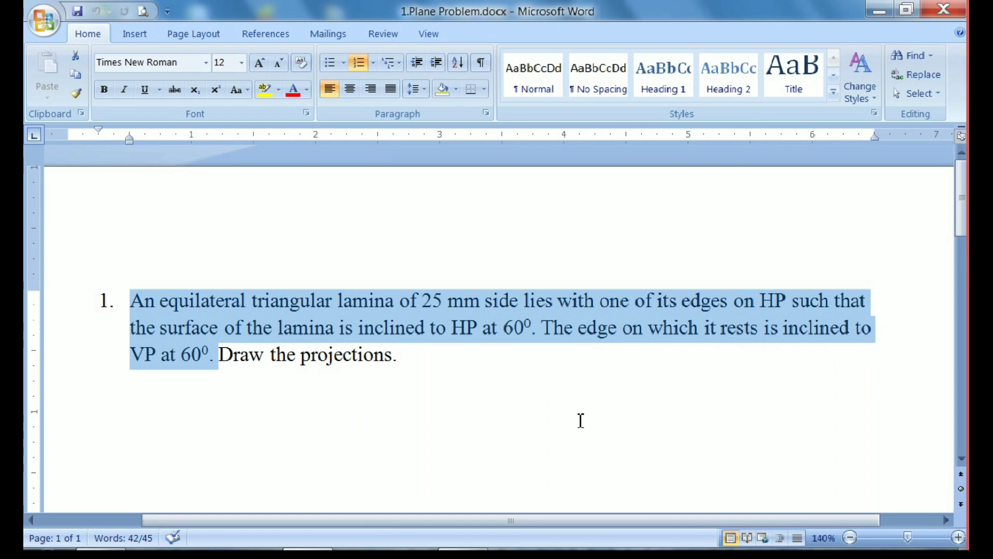
key(shift+Right)
key(shift+Right)
key(shift+Right)
key(shift+Right)
key(shift+Right)
key(shift+Right)
key(shift+Right)
key(shift+Right)
key(shift+Right)
key(shift+Right)
key(shift+Right)
key(shift+Right)
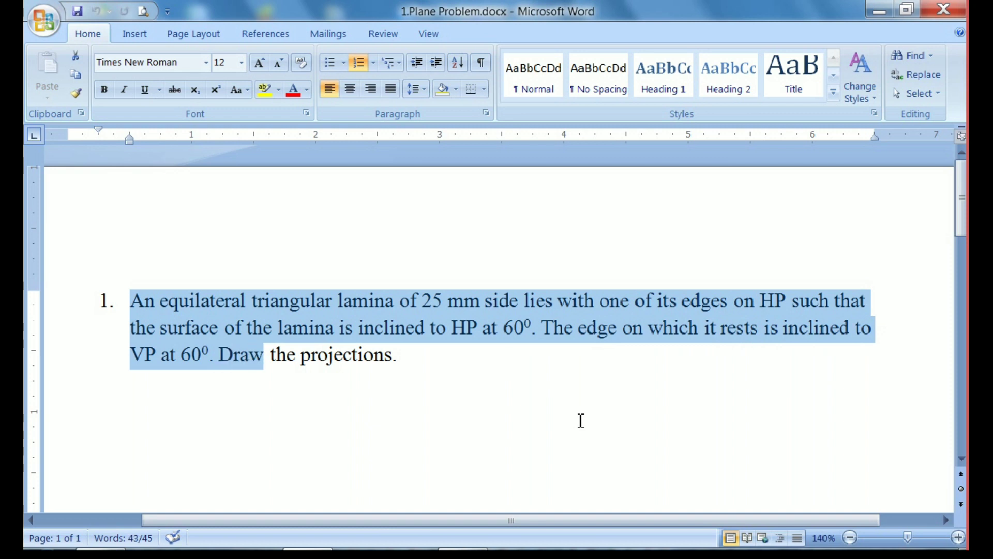
key(shift+Right)
key(shift+Right)
key(shift+Right)
key(shift+Right)
key(shift+Right)
key(shift+Right)
key(shift+Right)
key(shift+Right)
key(shift+Right)
key(shift+Right)
key(shift+Right)
key(shift+Right)
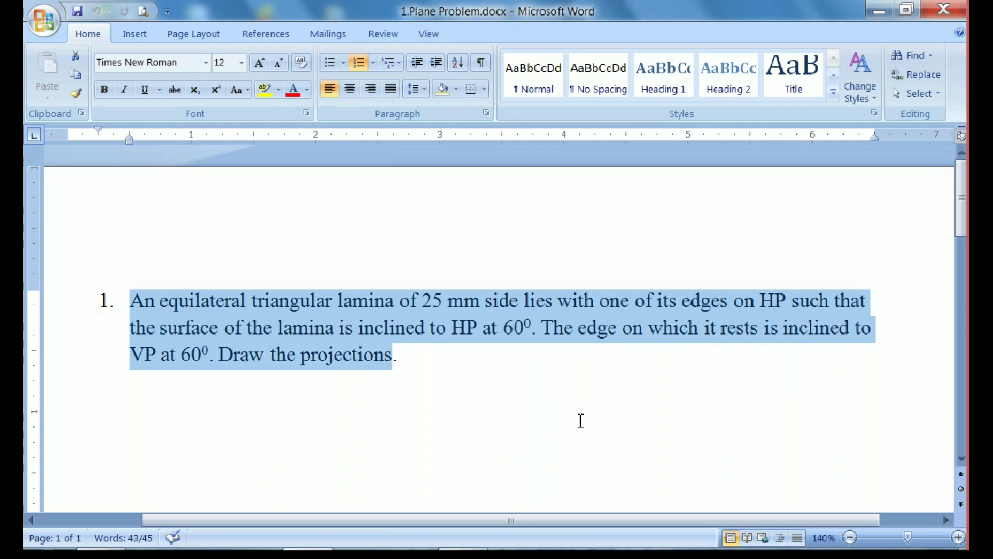
click(579, 420)
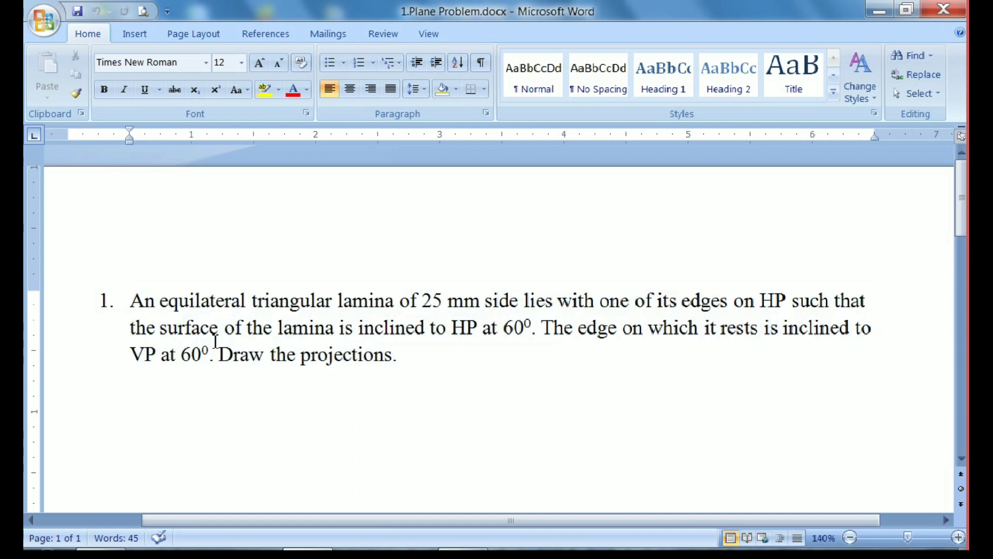
drag(131, 299, 428, 362)
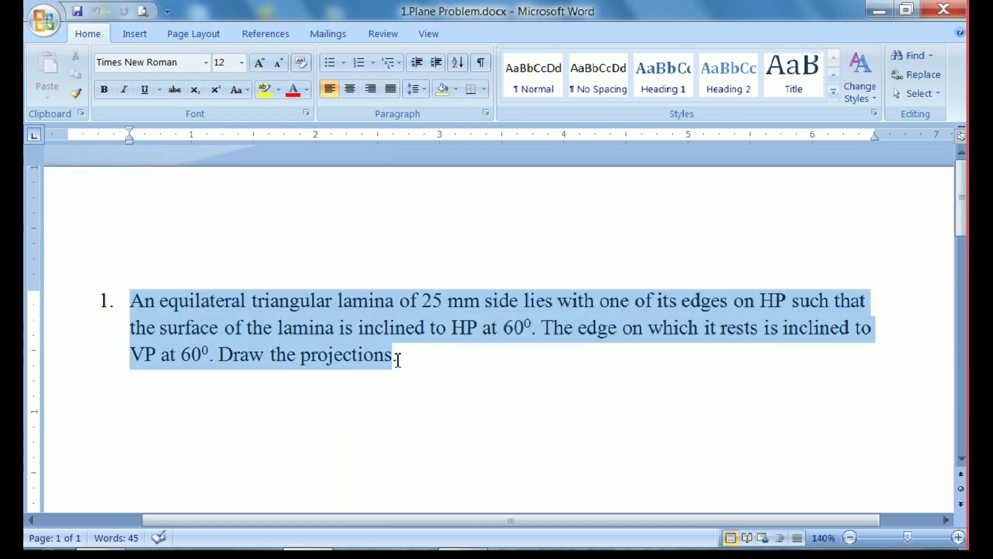
click(427, 362)
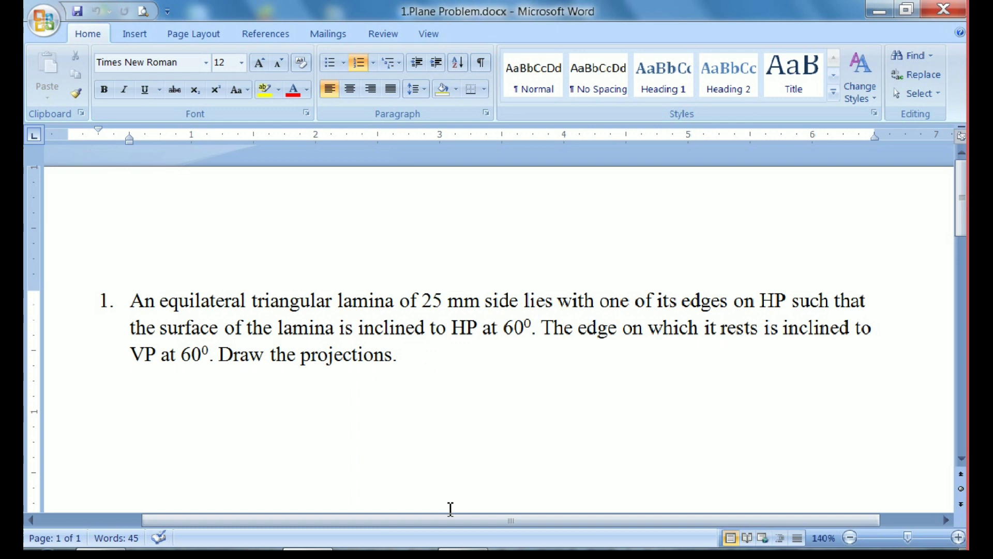
Switch to Solid Edge, create an iso metric draft, and set its sheet to A4 with the background hidden, saved as default
click(460, 554)
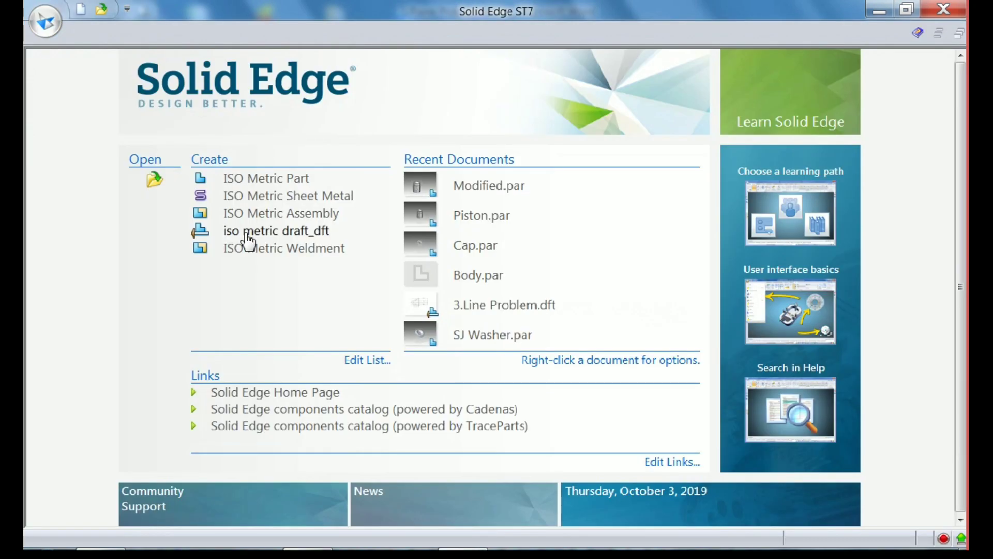
click(300, 240)
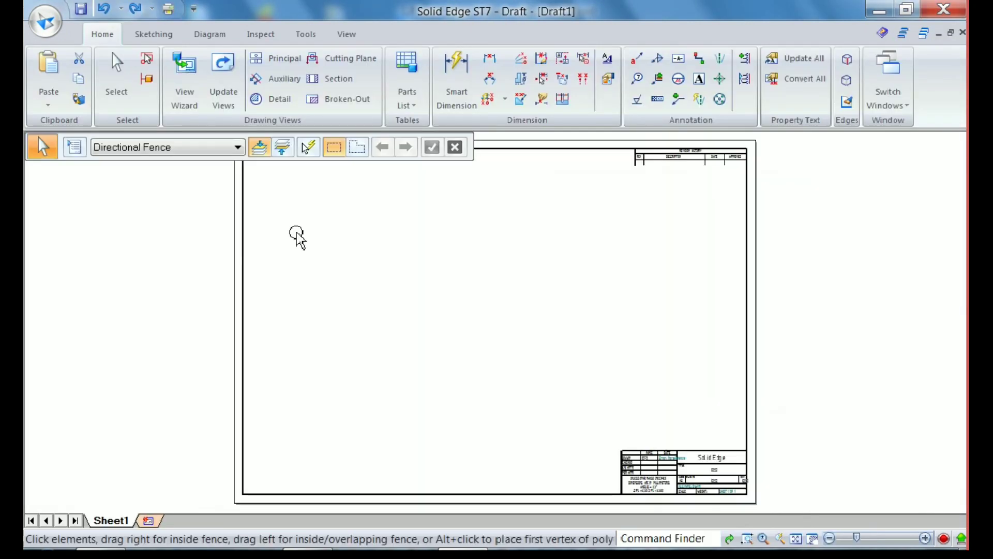
right_click(117, 516)
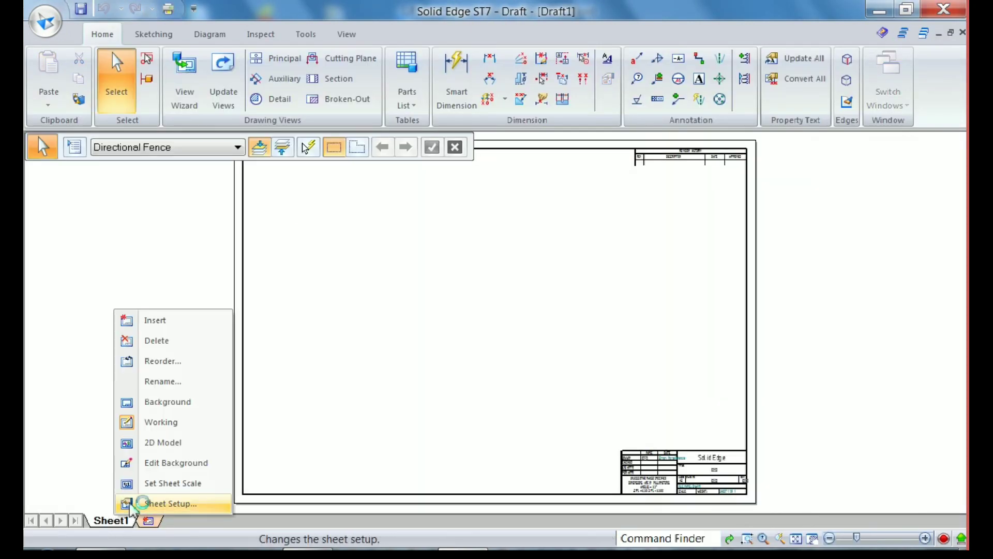
click(492, 202)
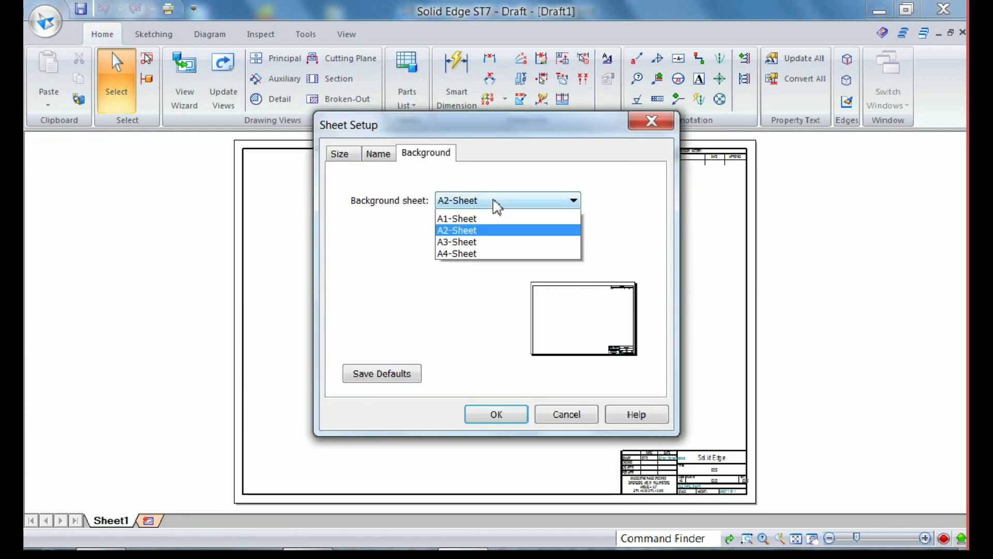
click(457, 262)
click(443, 231)
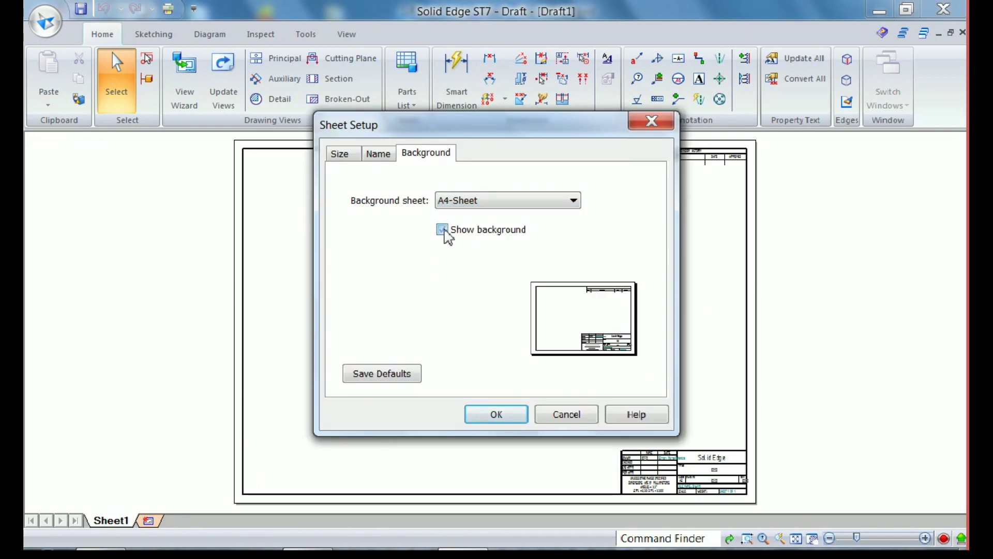
click(395, 375)
click(485, 416)
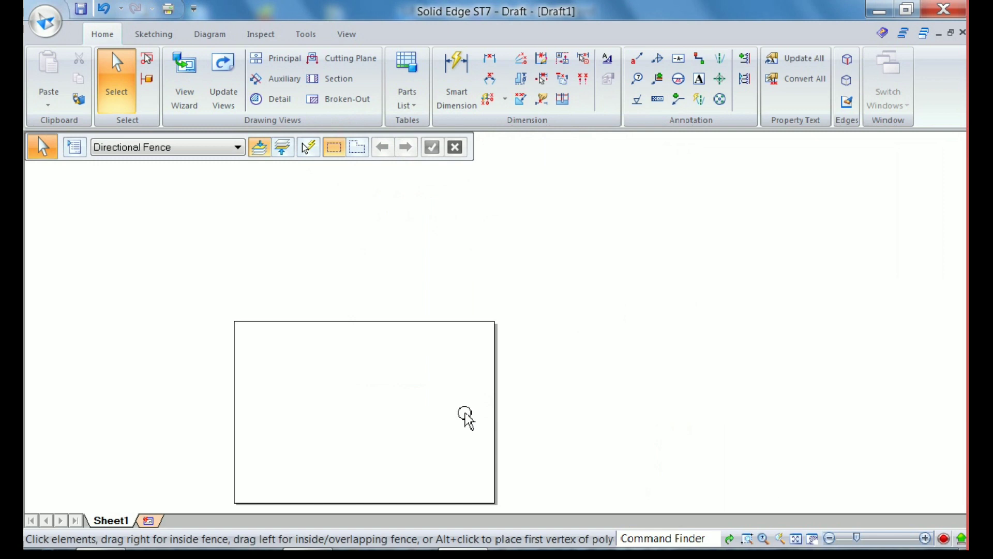
click(798, 538)
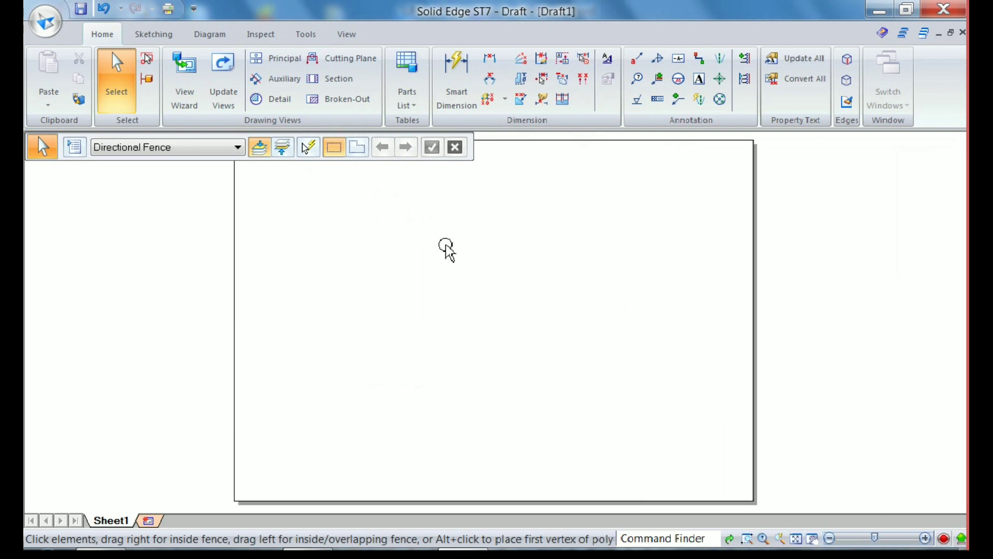
Draw a horizontal line about 272 mm long across the middle of the sheet with a 0.15 mm line width
click(170, 37)
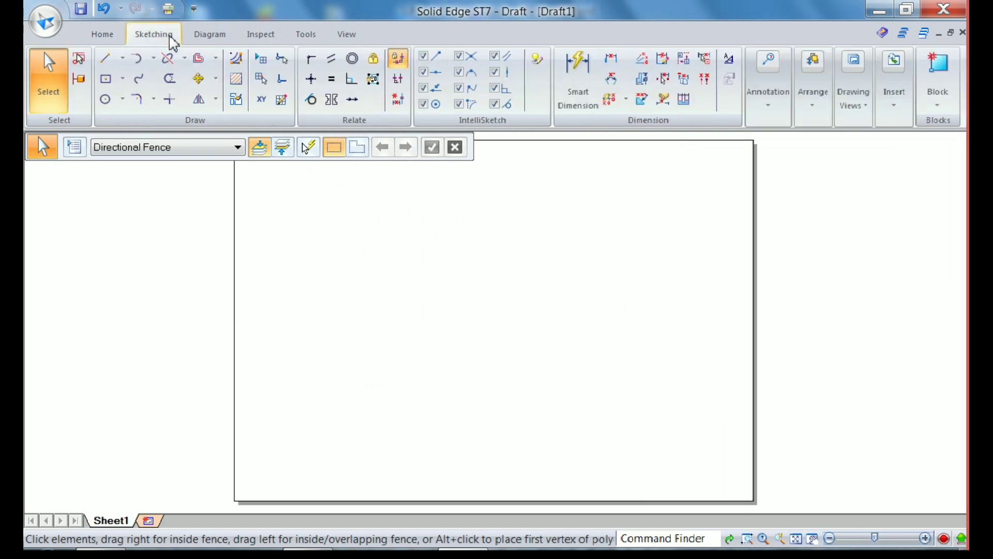
click(108, 65)
click(205, 149)
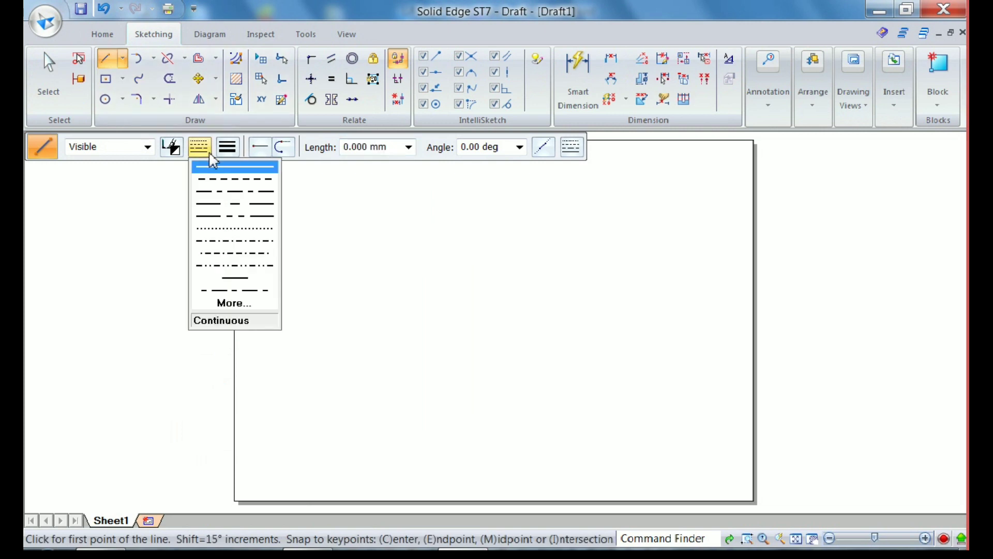
click(228, 149)
text(0.15)
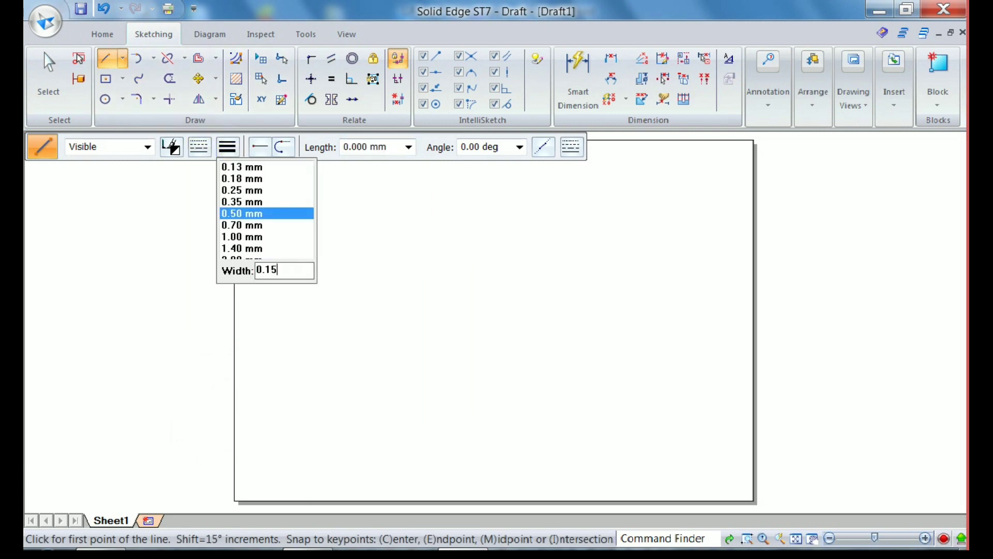
key(Return)
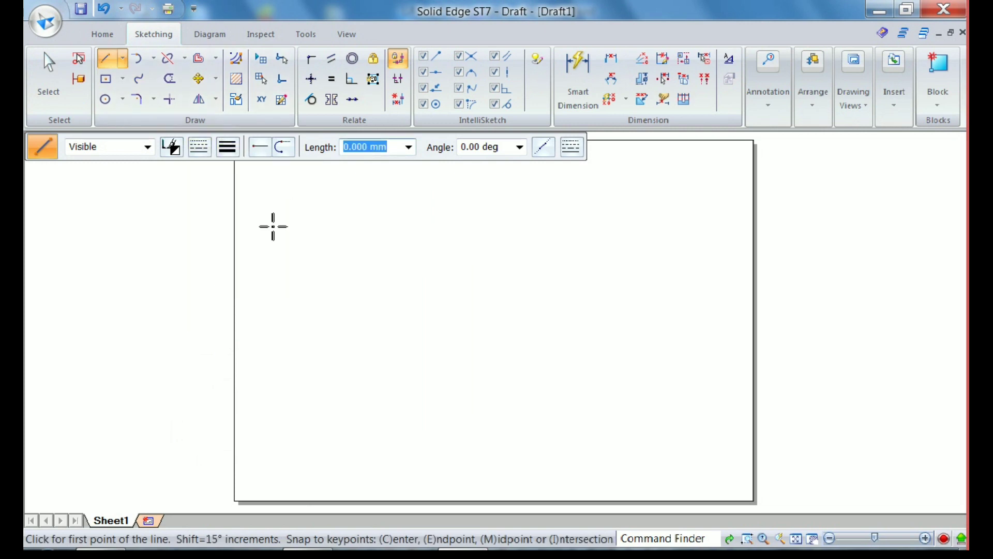
click(257, 318)
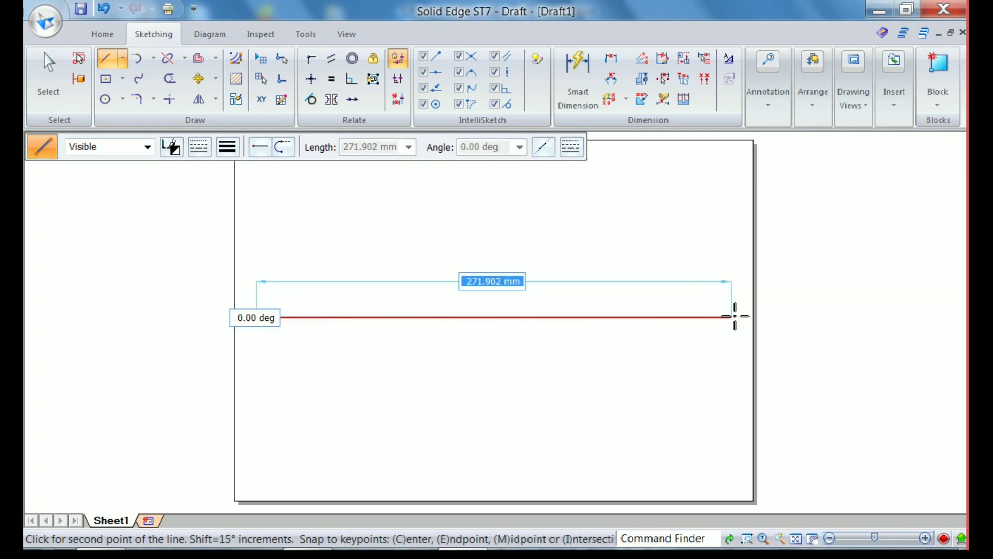
click(735, 318)
Label the horizontal line's left end X and right end Y in size 5 text
click(773, 120)
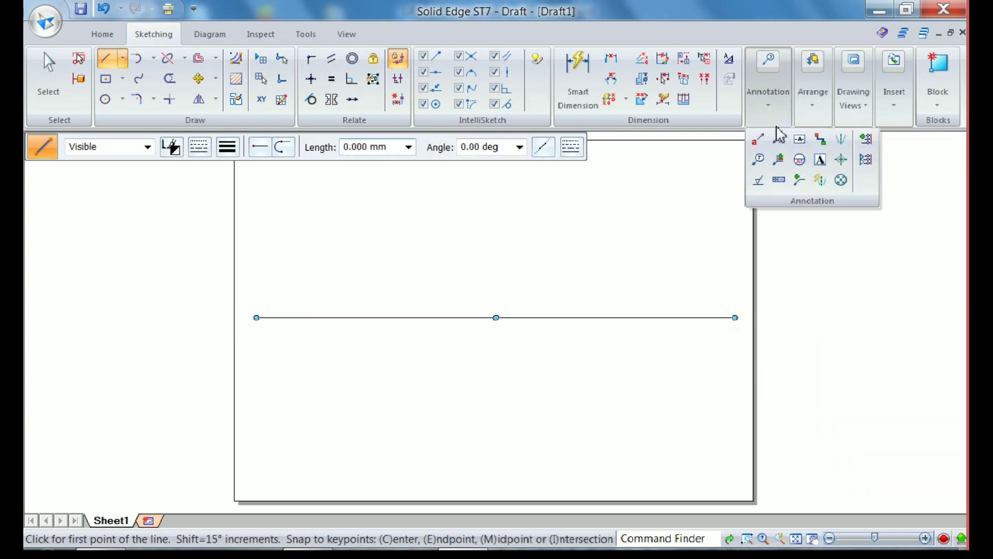
click(819, 160)
click(455, 148)
click(433, 211)
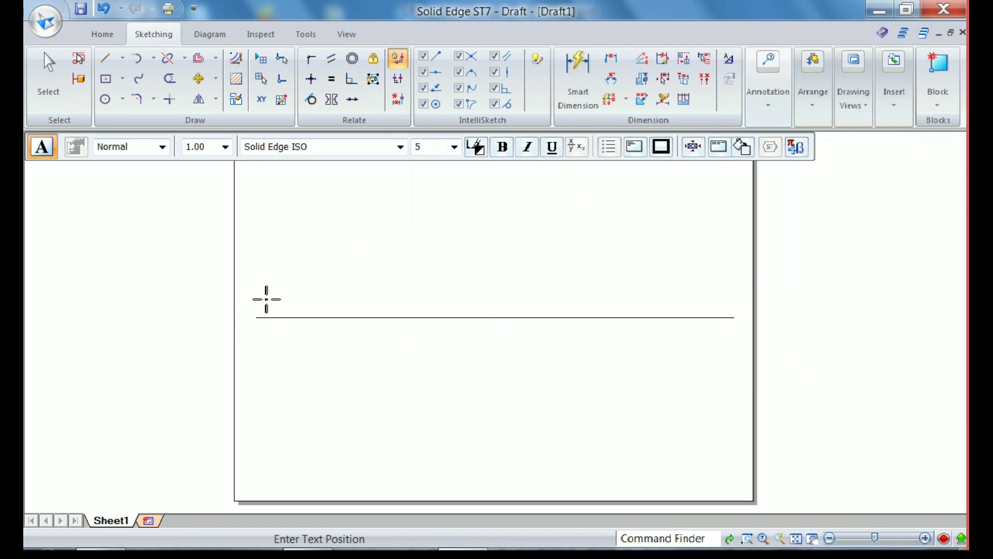
click(253, 317)
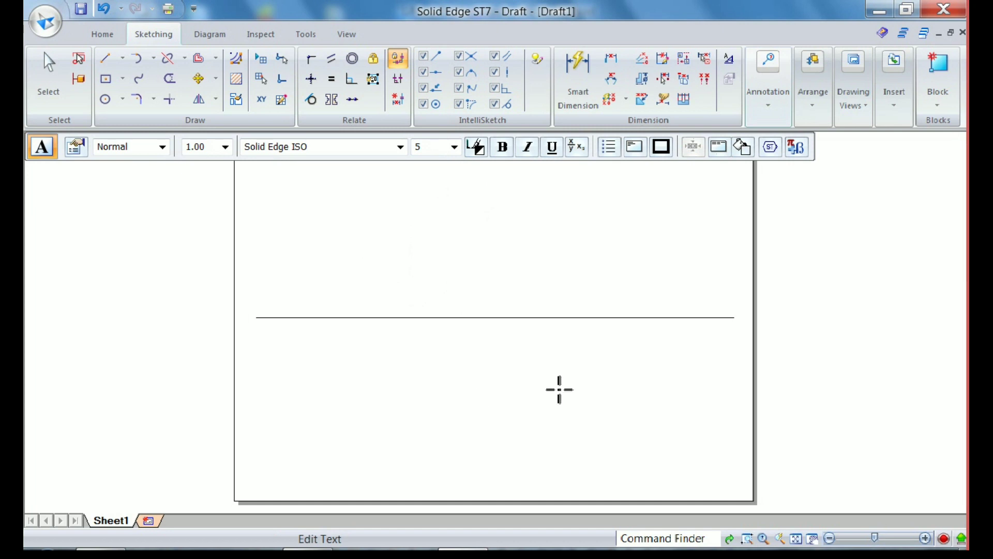
text(X)
click(744, 315)
text(Y)
text(V)
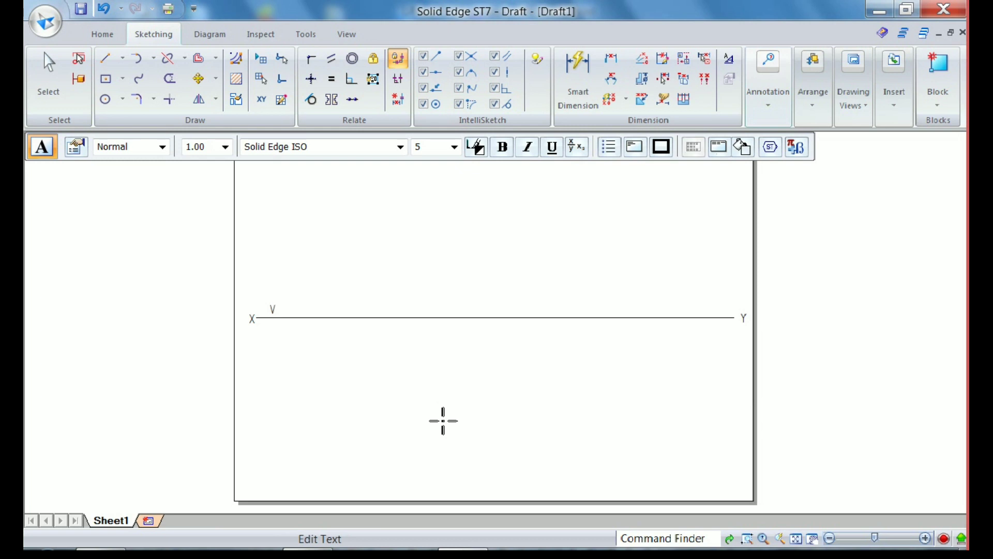
text(P)
Add the text VP just above and HP just below the reference line near its X end
key(Return)
text(HP)
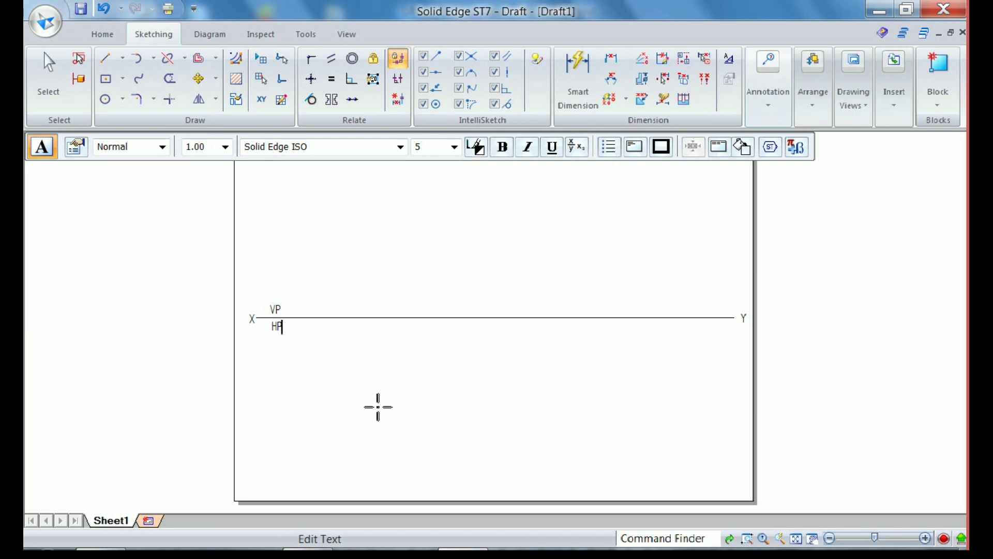
Draw a three-sided polygon by midpoint below the reference line, with a vertical left side about 44 mm long
click(124, 80)
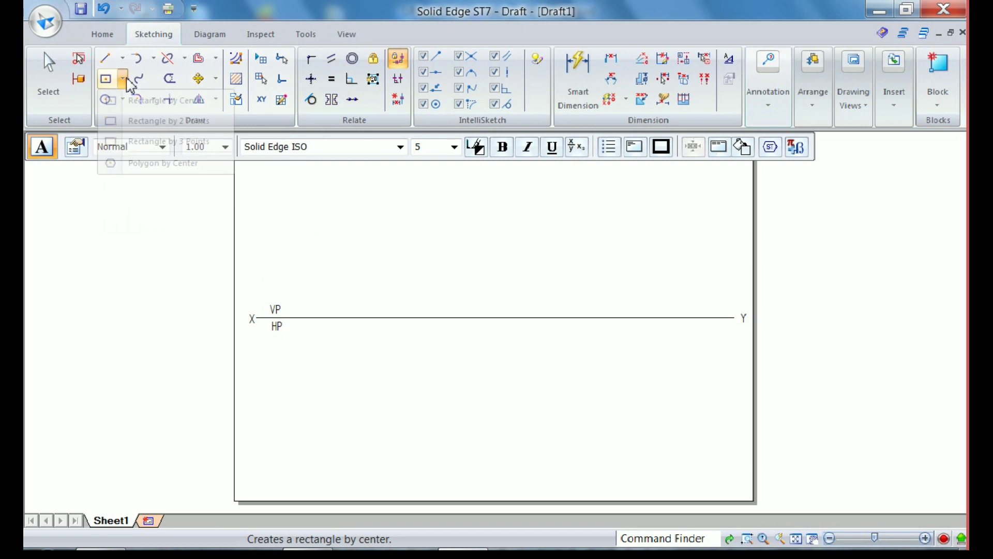
click(144, 164)
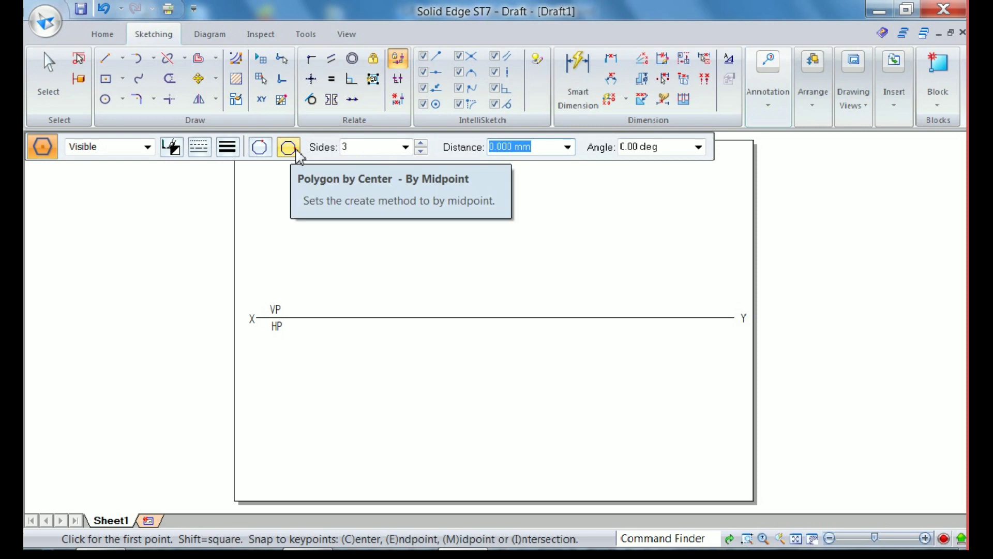
click(348, 388)
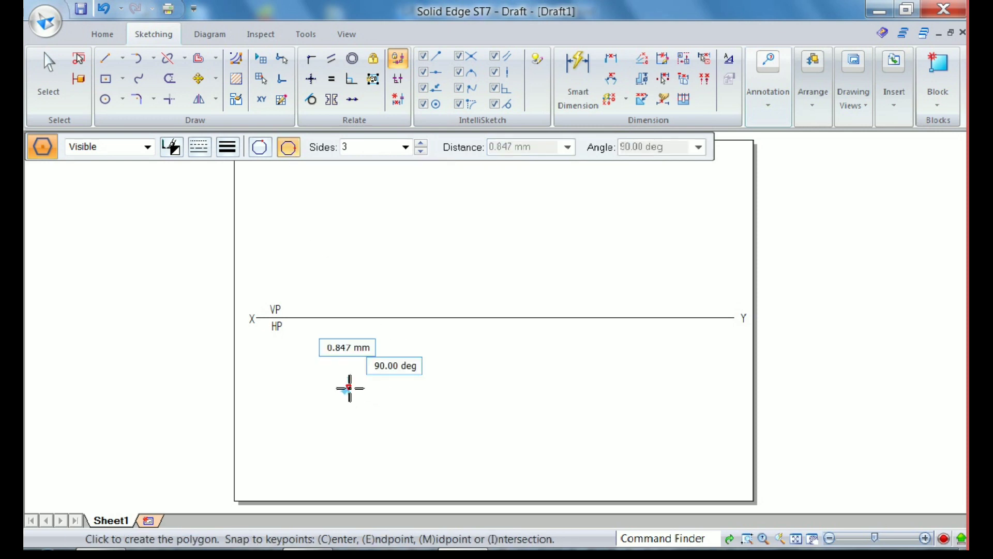
click(329, 387)
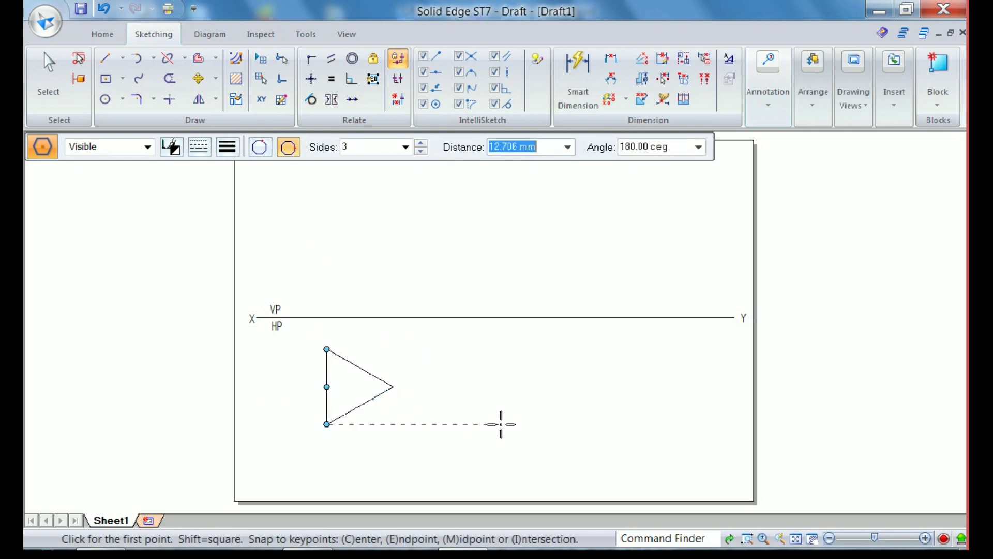
Dimension the triangle's vertical side and set its length to 25 mm
click(584, 89)
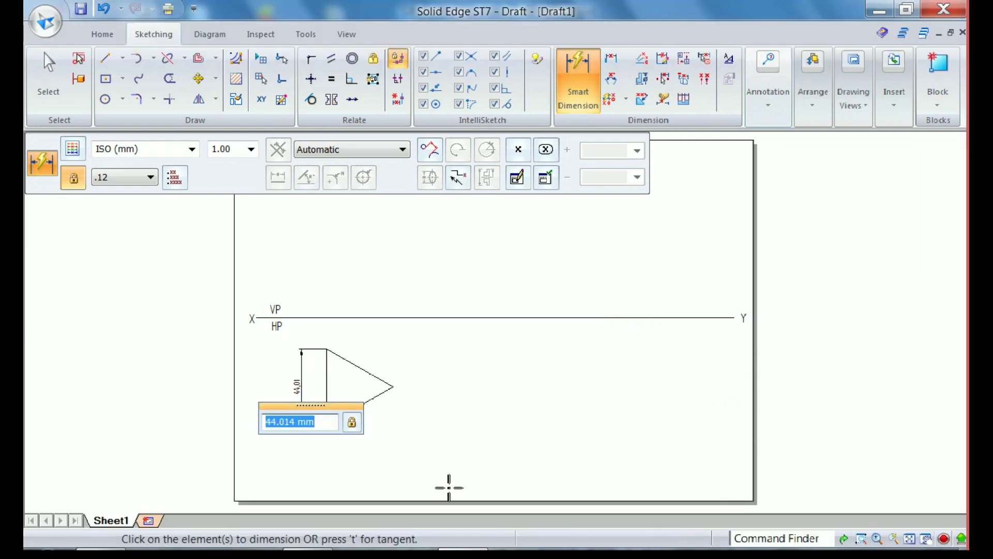
text(25)
key(Return)
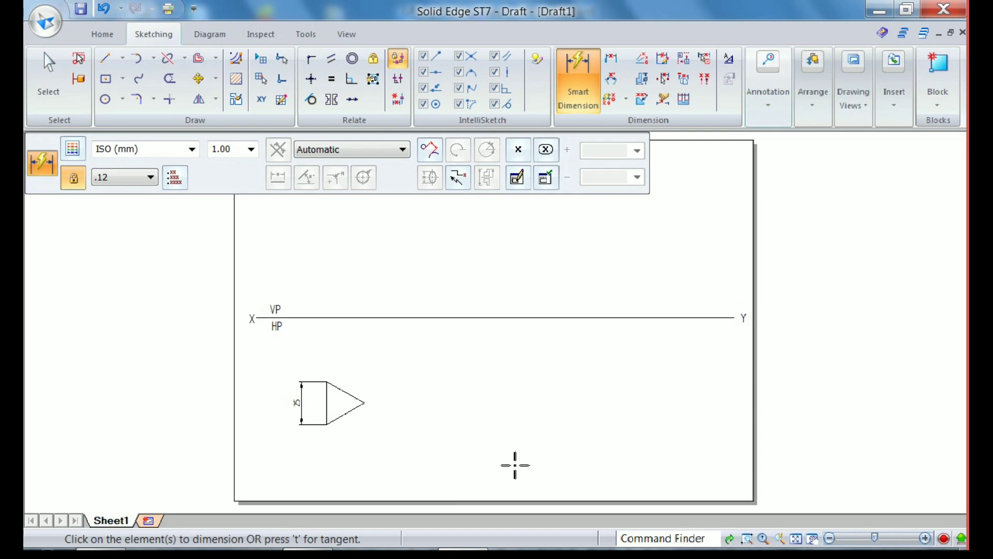
Set the line width of the whole triangle to 0.50 mm
click(49, 87)
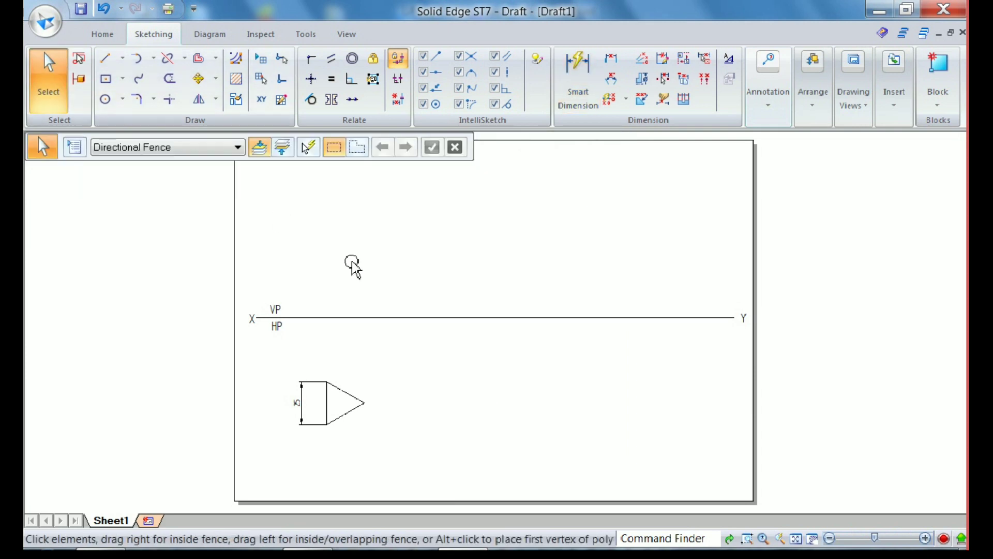
click(348, 403)
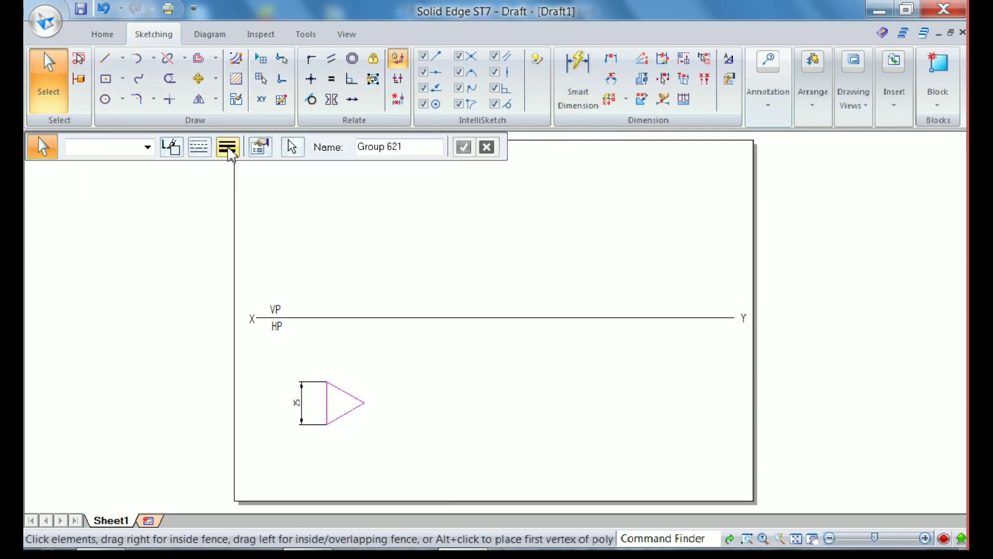
click(228, 147)
click(238, 216)
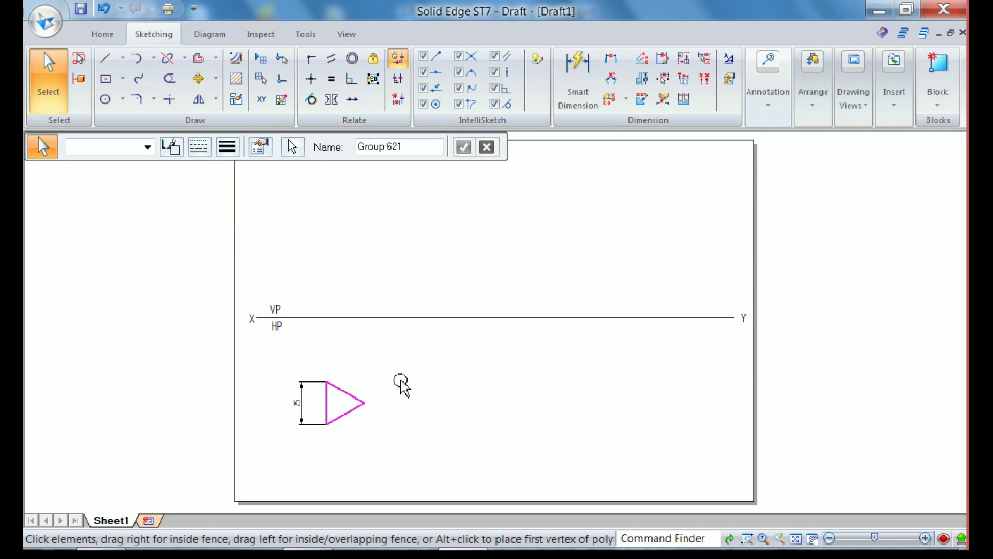
click(429, 406)
Add the text labels a, b and c at the upper, lower and apex corners of the triangle
click(769, 83)
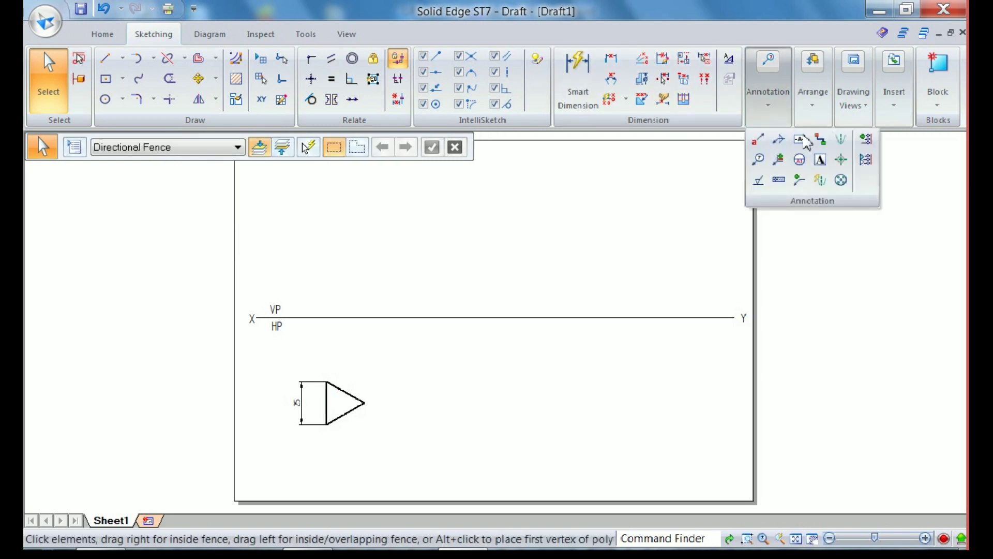
click(821, 163)
scroll(302, 364, up, 3)
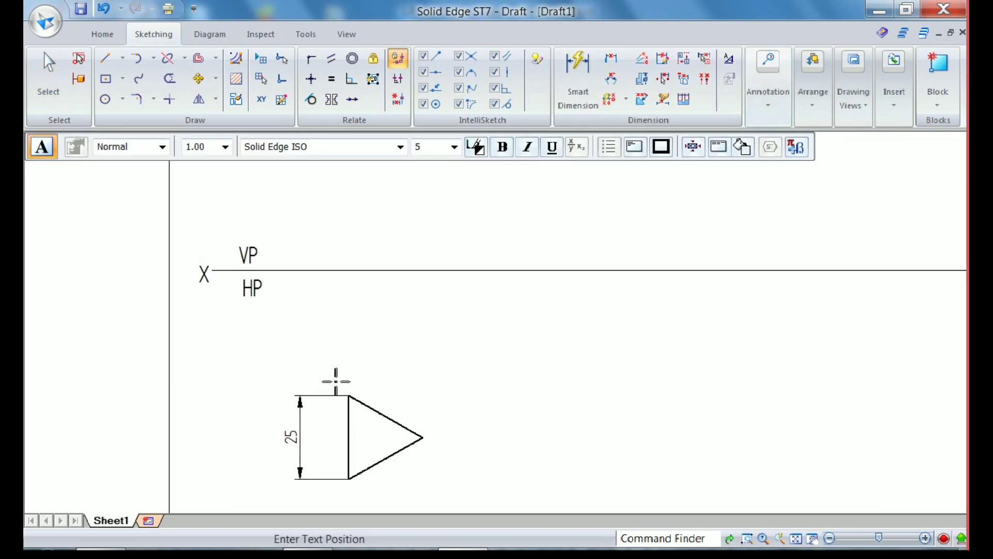
click(335, 382)
text(a)
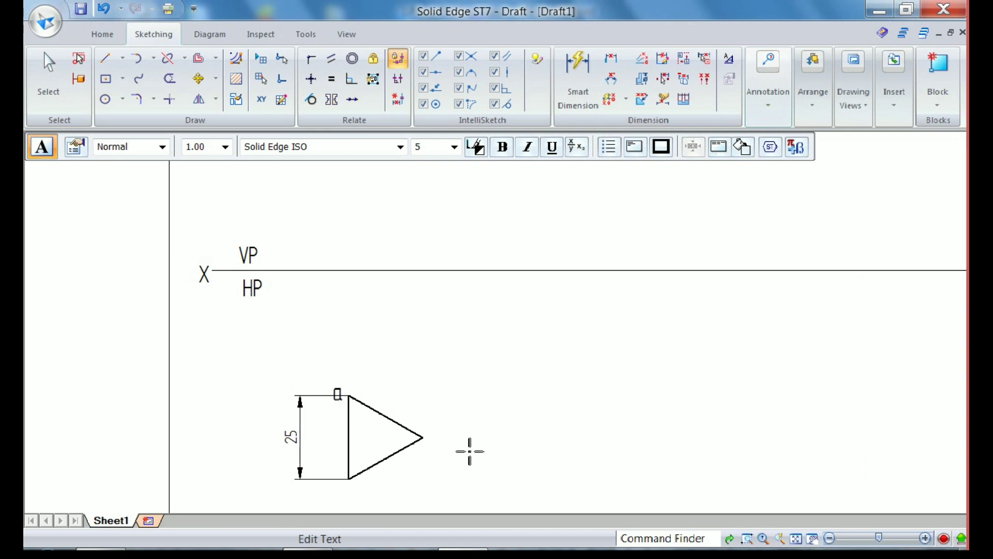
text(b)
click(432, 433)
text(c)
key(Escape)
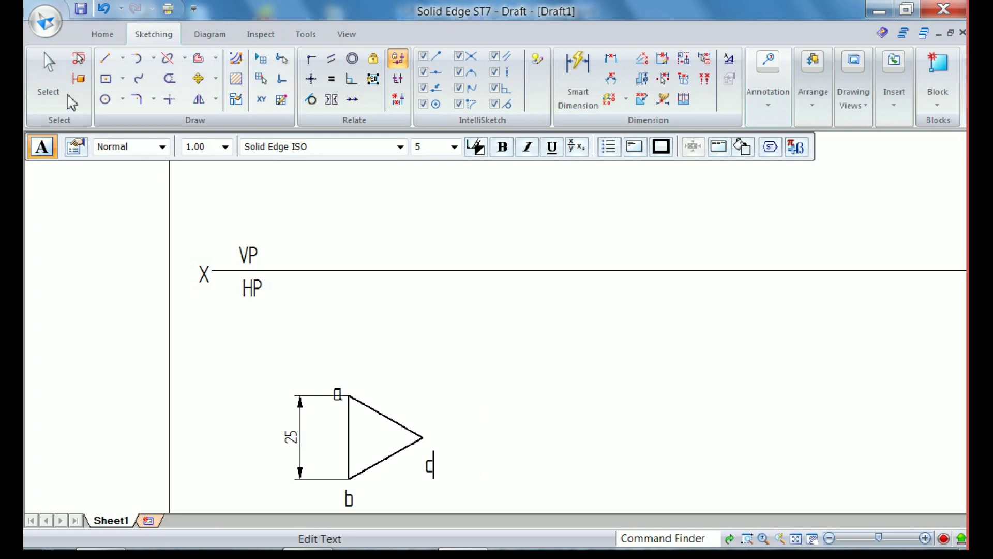
Move the labels c and a closer to their triangle corners, clear of the dimension's extension line
click(430, 472)
drag(431, 472, 429, 460)
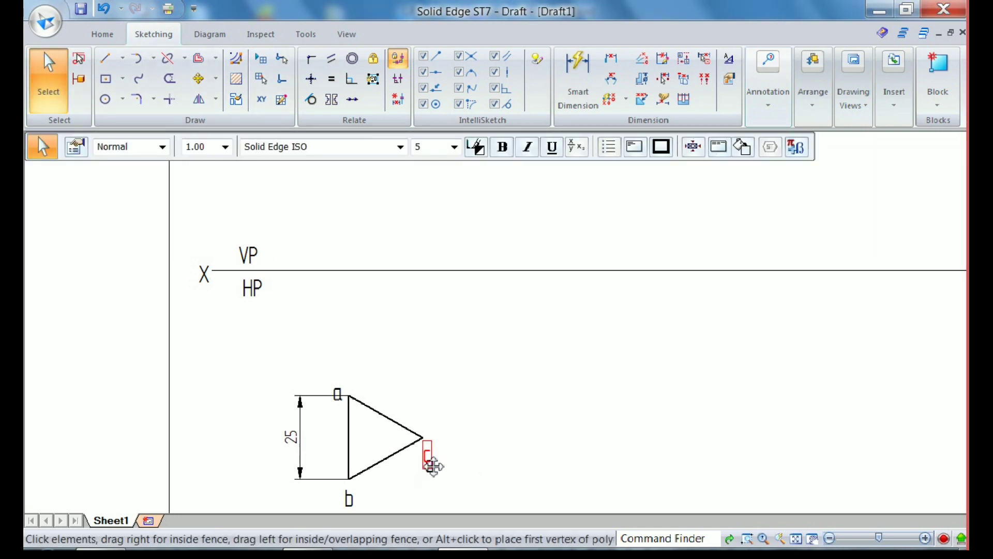
click(460, 473)
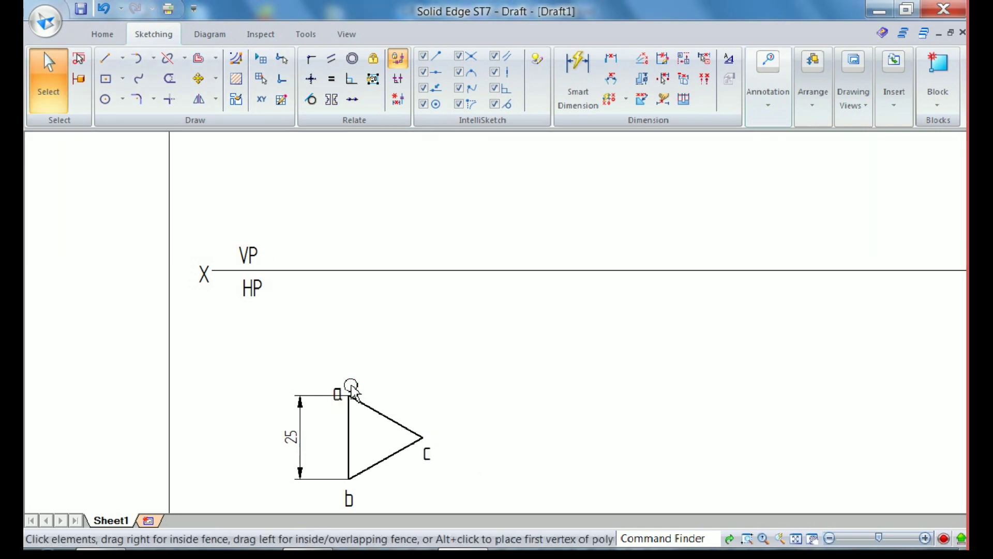
click(338, 393)
drag(339, 393, 346, 383)
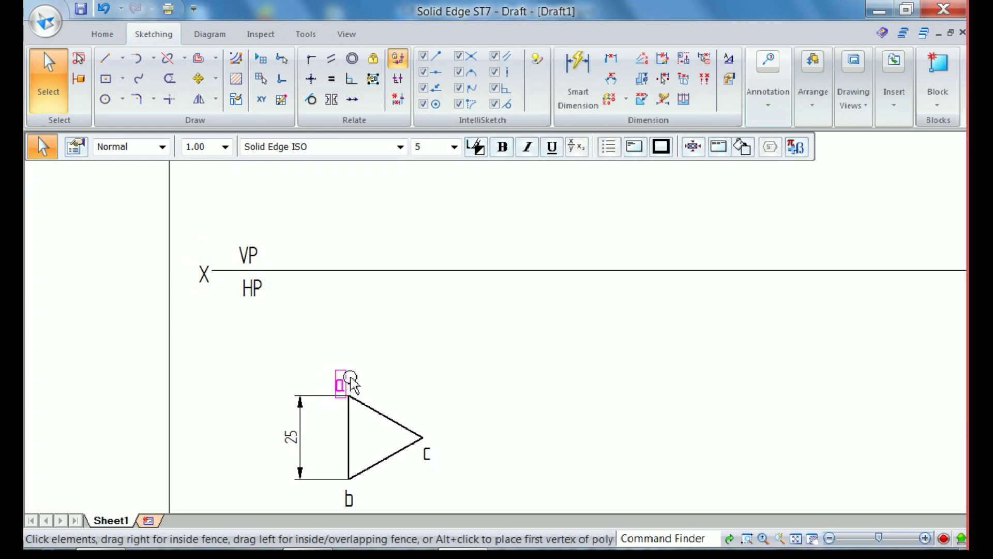
click(667, 483)
key(ctrl+shift+a)
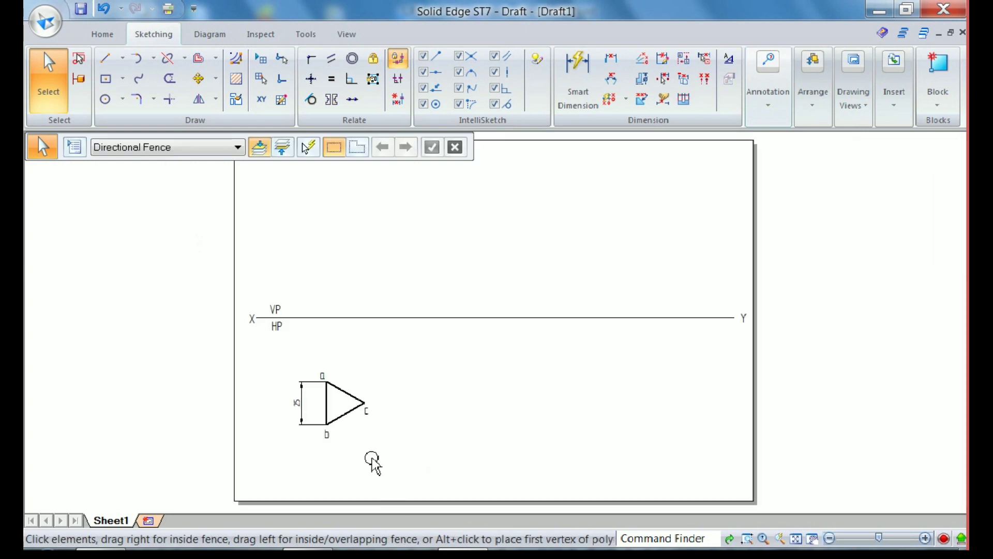
Draw 0.05 mm wide vertical projector lines from corners a and c up past the reference line
click(107, 59)
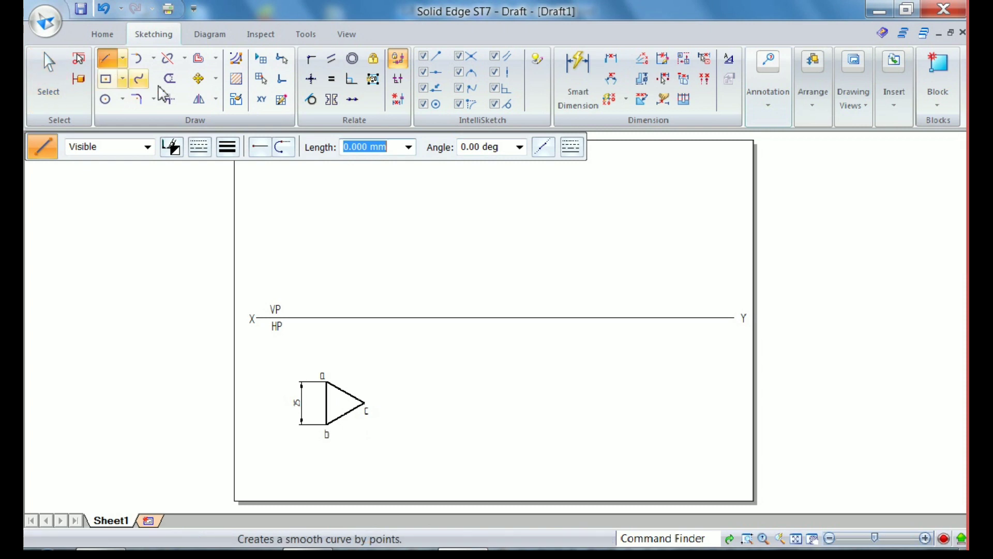
click(201, 148)
click(228, 147)
click(227, 147)
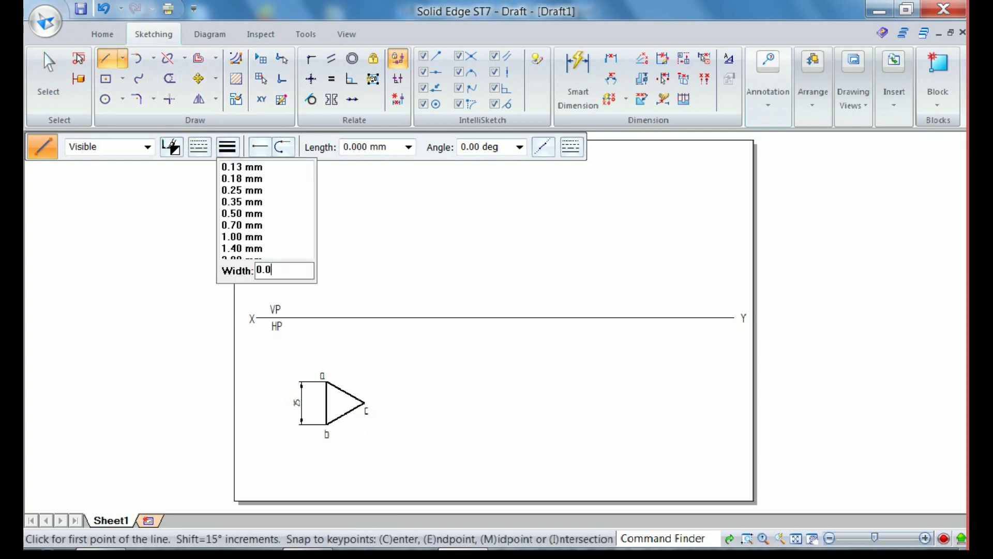
key(Return)
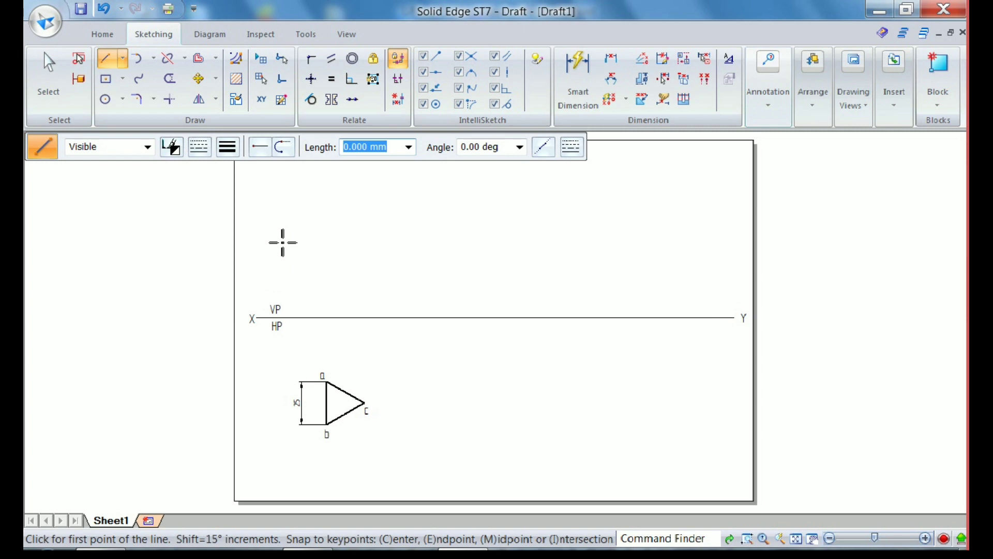
click(327, 382)
click(326, 284)
click(365, 402)
click(408, 292)
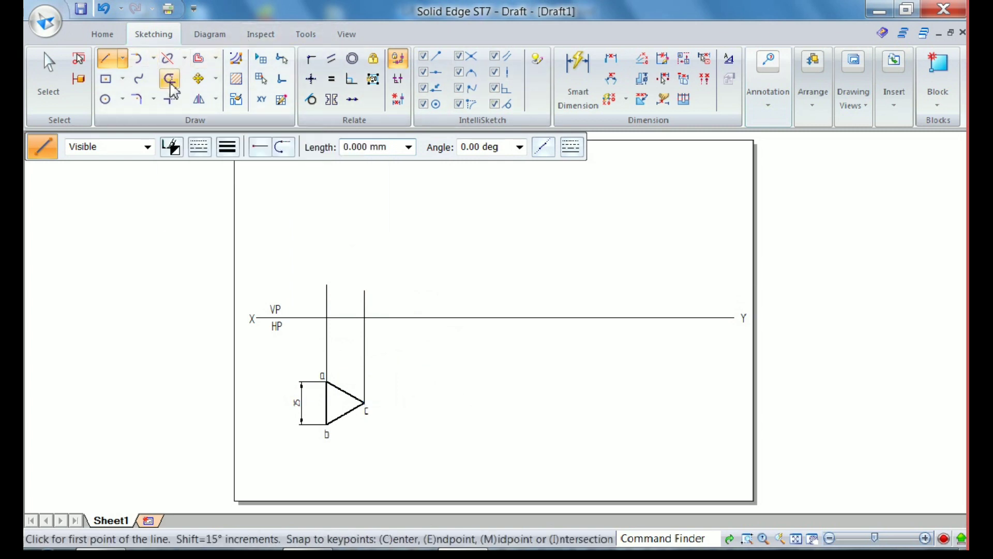
Trim off the parts of both projectors that extend above the reference line
click(169, 78)
click(327, 295)
click(365, 304)
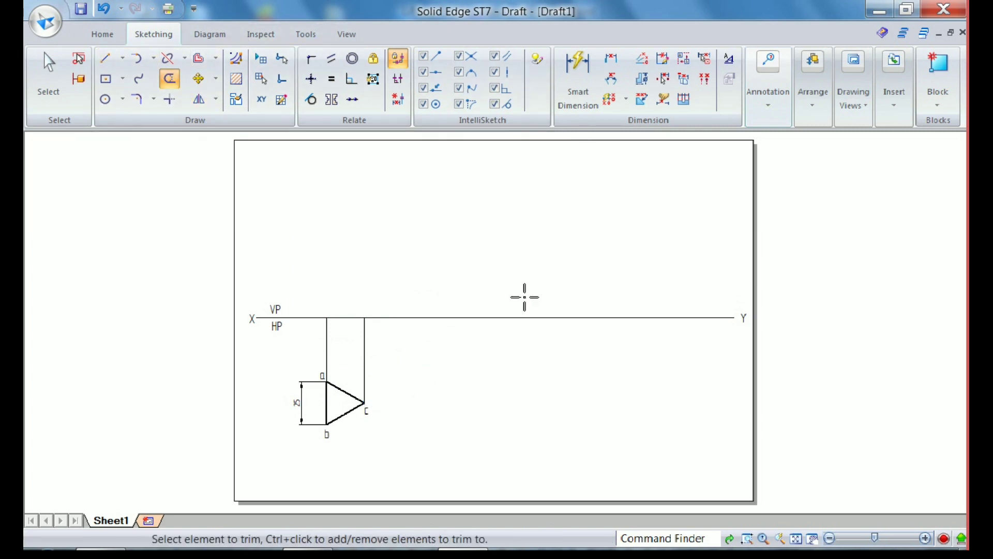
Draw a 0.50 mm wide line along the reference line between the two projectors as the front view
click(106, 58)
click(226, 150)
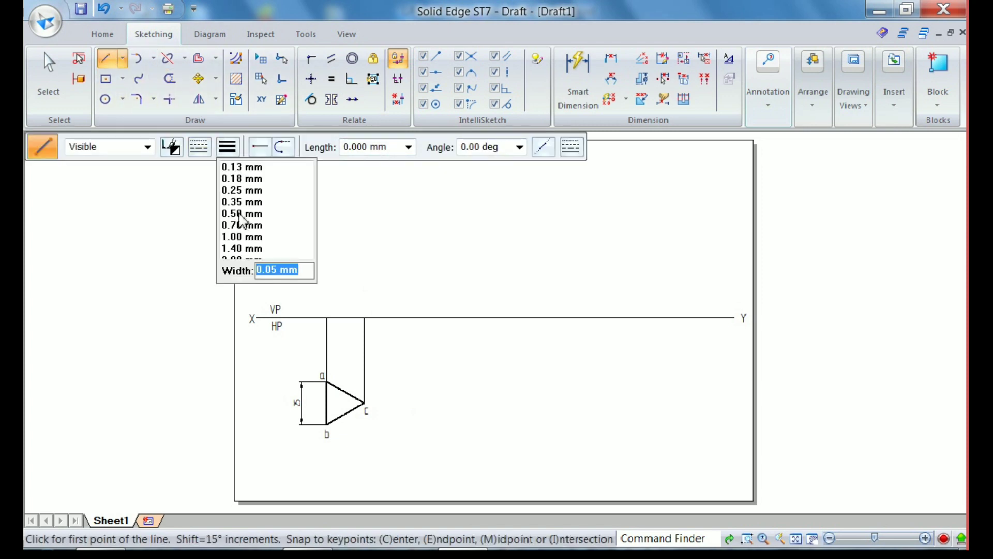
click(240, 213)
click(327, 317)
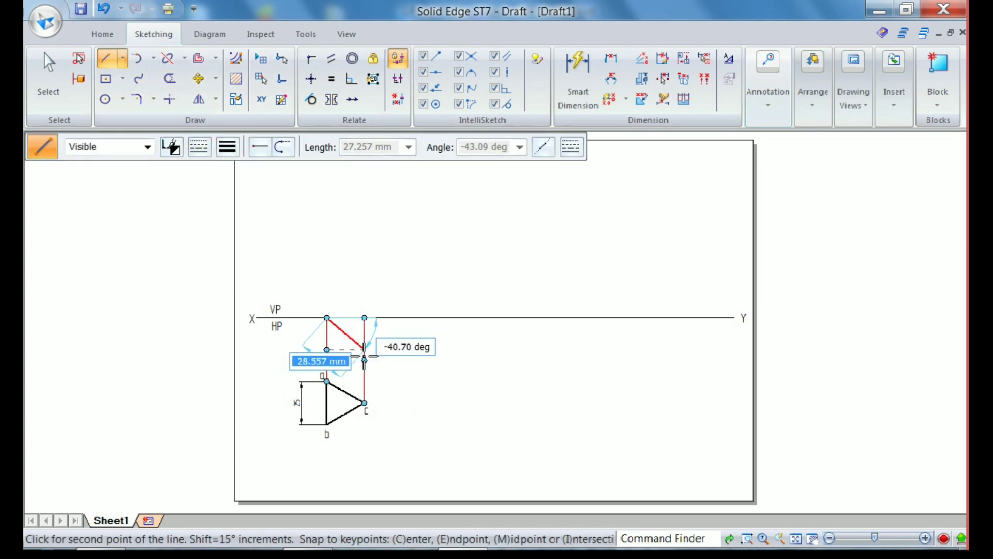
click(365, 317)
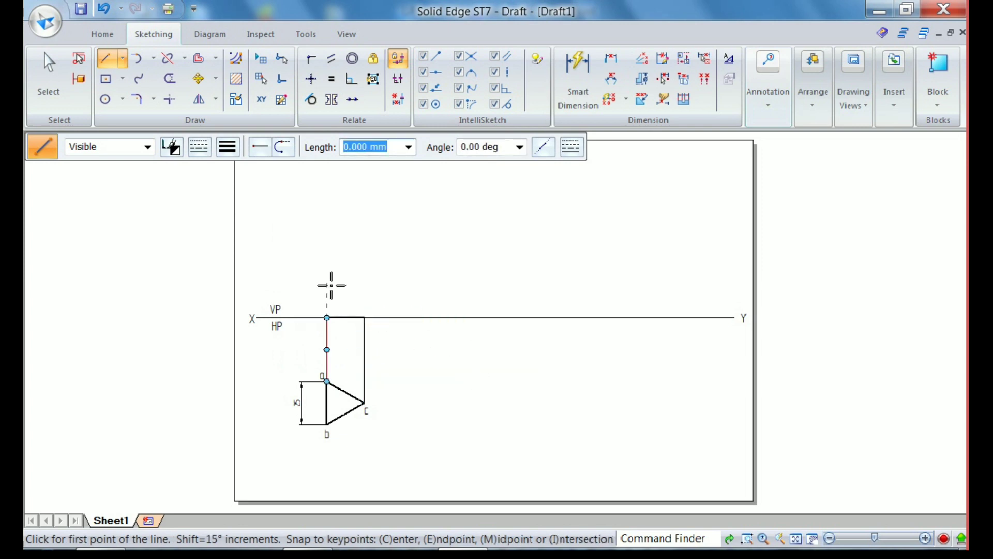
Add the text labels b'(a') and c' above the two ends of the front-view line
click(756, 115)
click(822, 161)
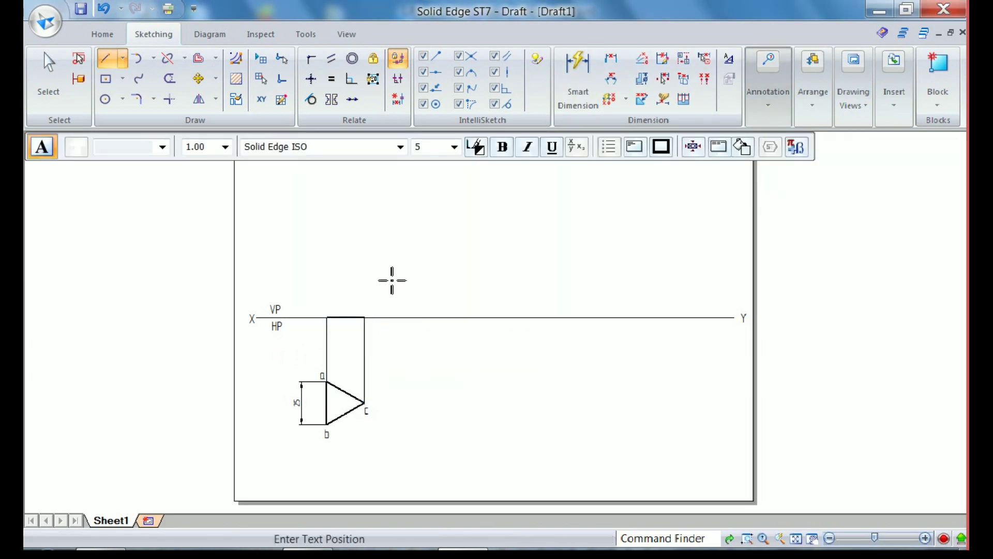
click(314, 308)
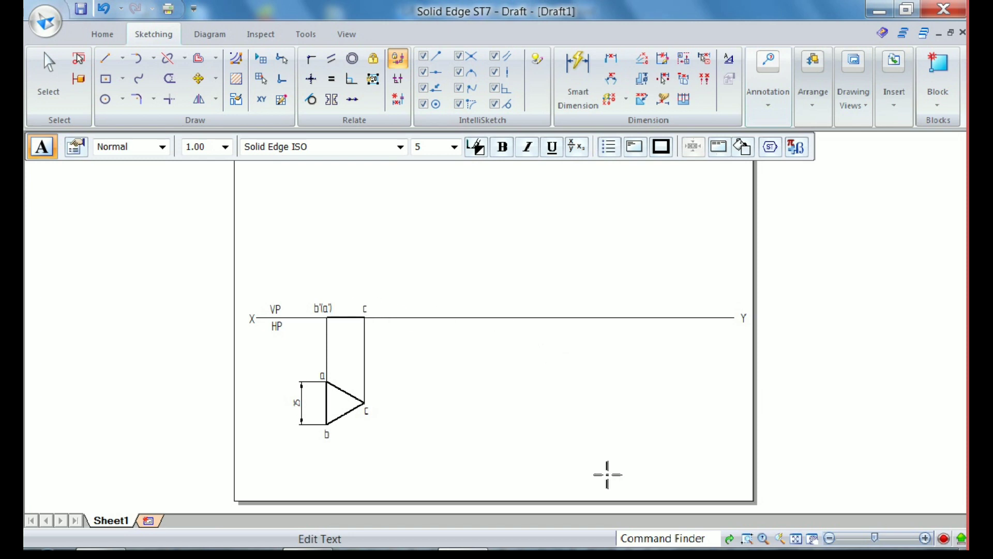
text(')
key(Escape)
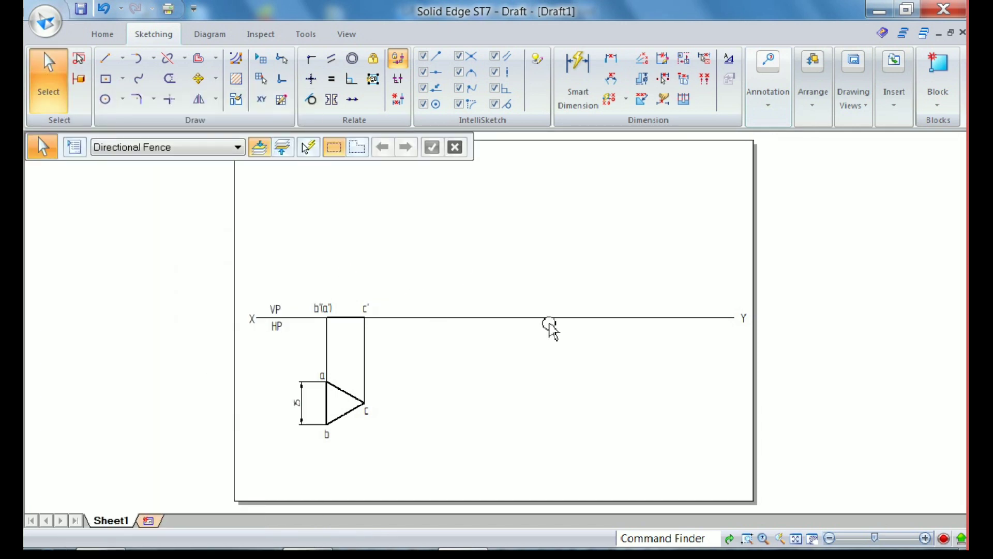
Dimension the front-view line's length, placing the dimension above it
click(578, 65)
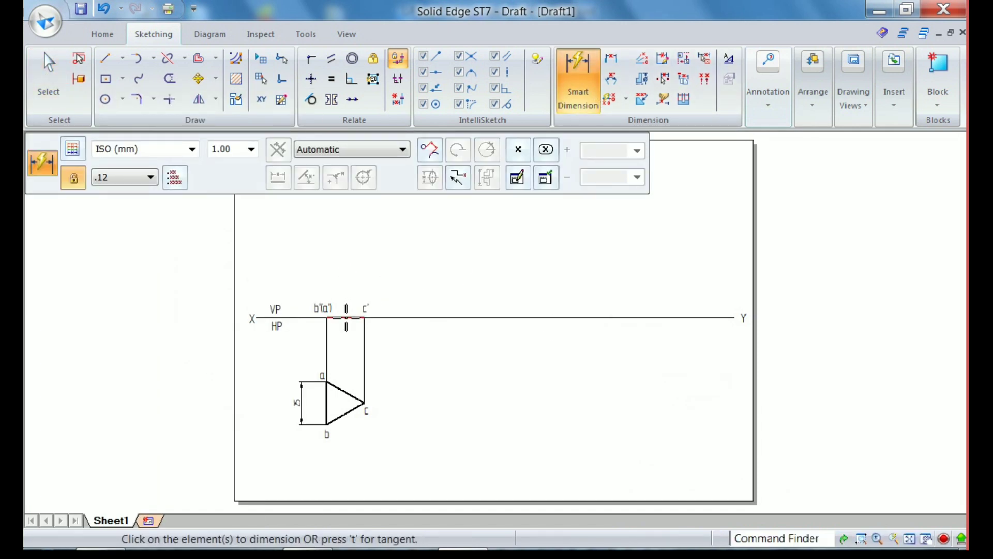
click(346, 318)
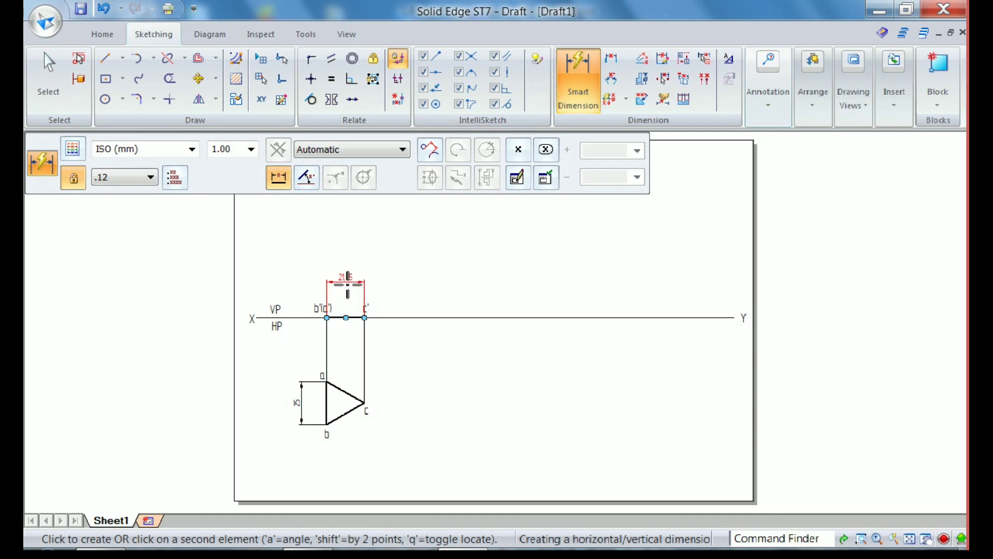
click(348, 284)
key(Escape)
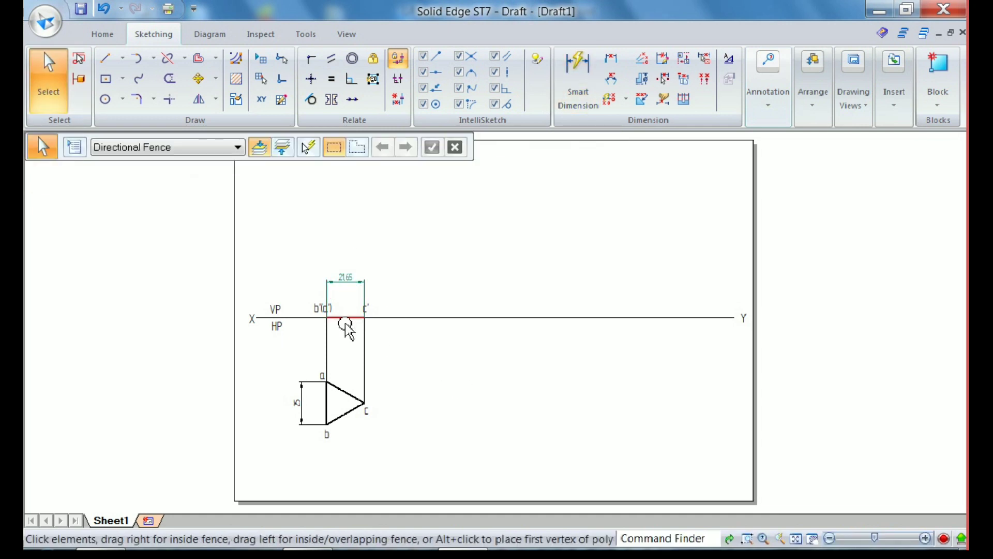
Move the labels b'(a') and c' outward, clear of the dimension's extension lines
click(317, 309)
drag(316, 310, 309, 305)
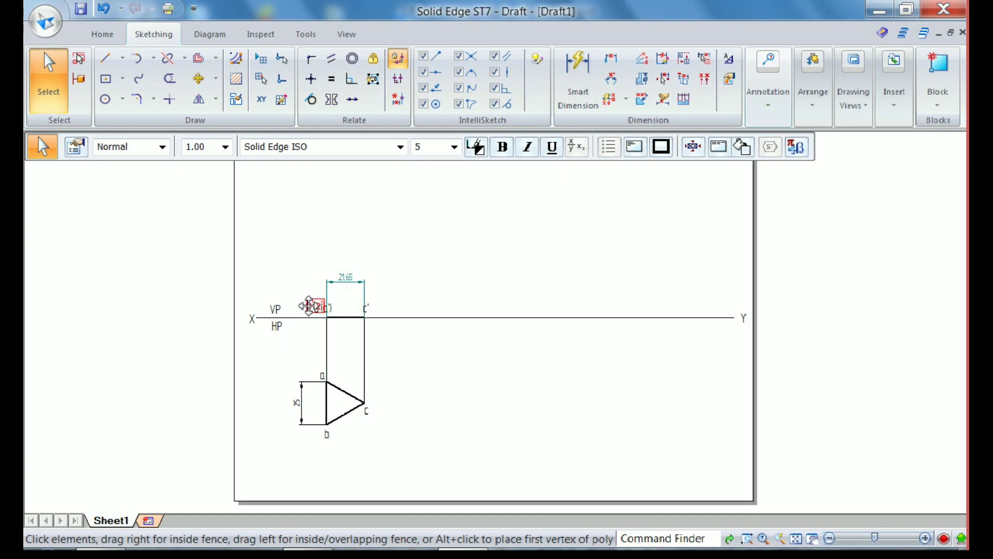
click(331, 339)
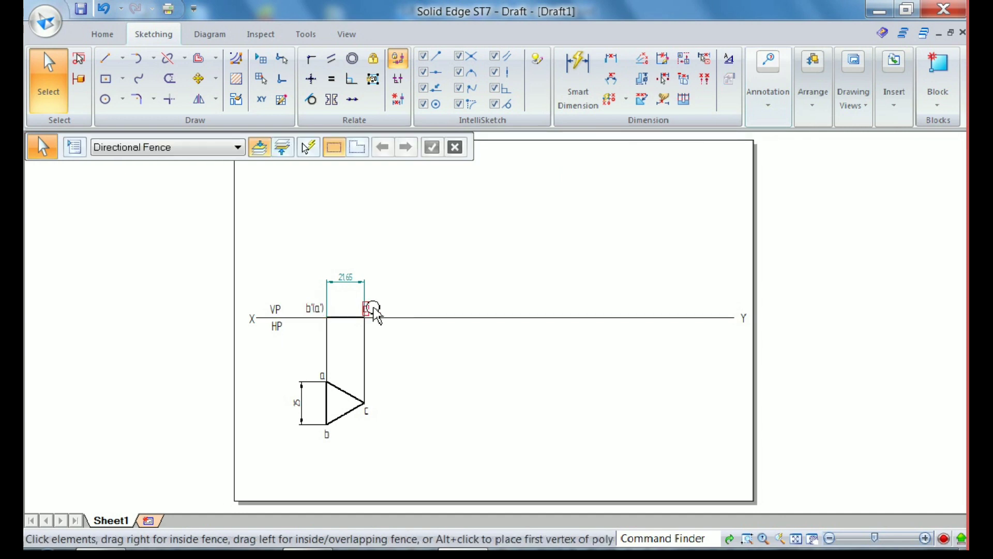
click(374, 309)
drag(375, 307, 380, 306)
key(Escape)
Draw a 0.50 mm wide line, 21.651 mm long at 60°, rising from the reference line beyond the first front view
scroll(381, 310, up, 4)
click(353, 270)
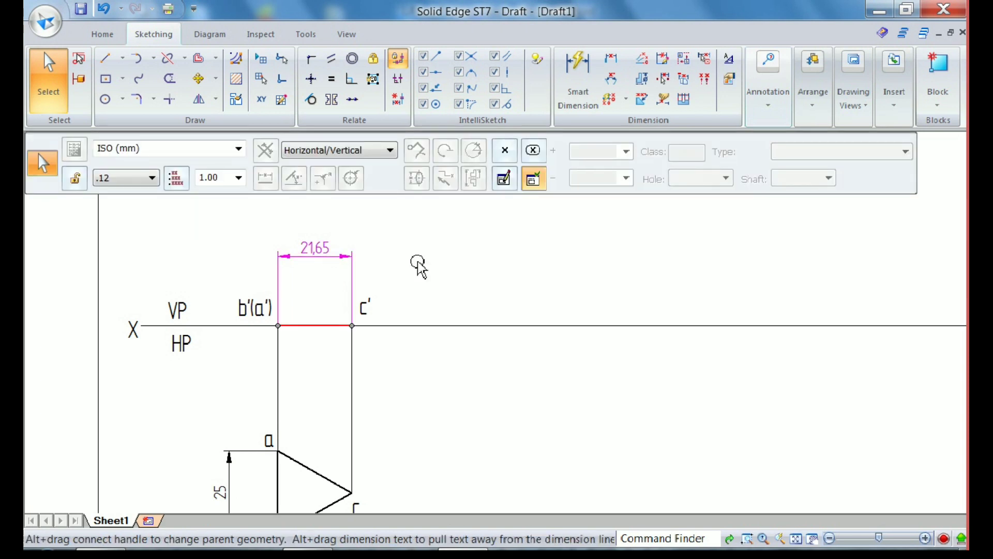
key(Escape)
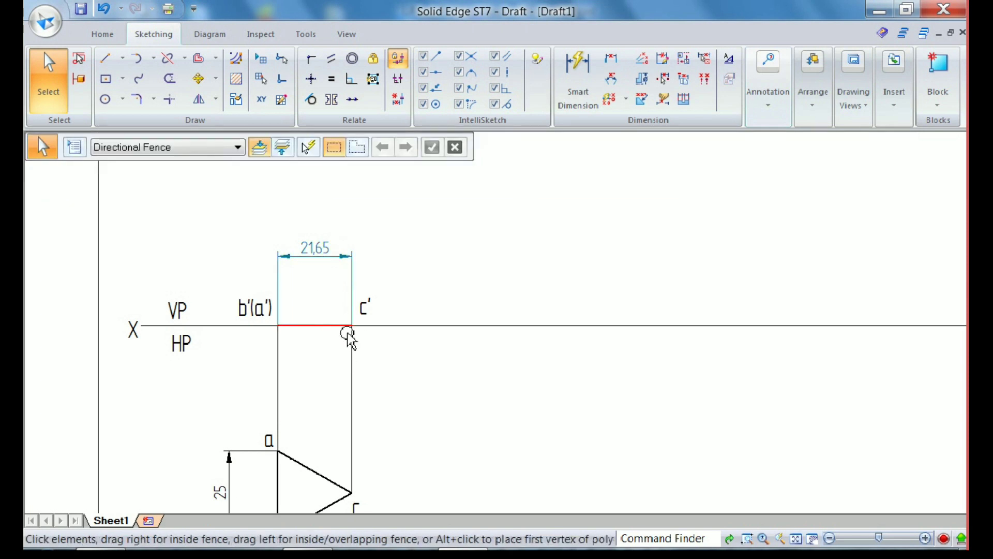
click(109, 59)
click(227, 147)
click(230, 216)
click(535, 326)
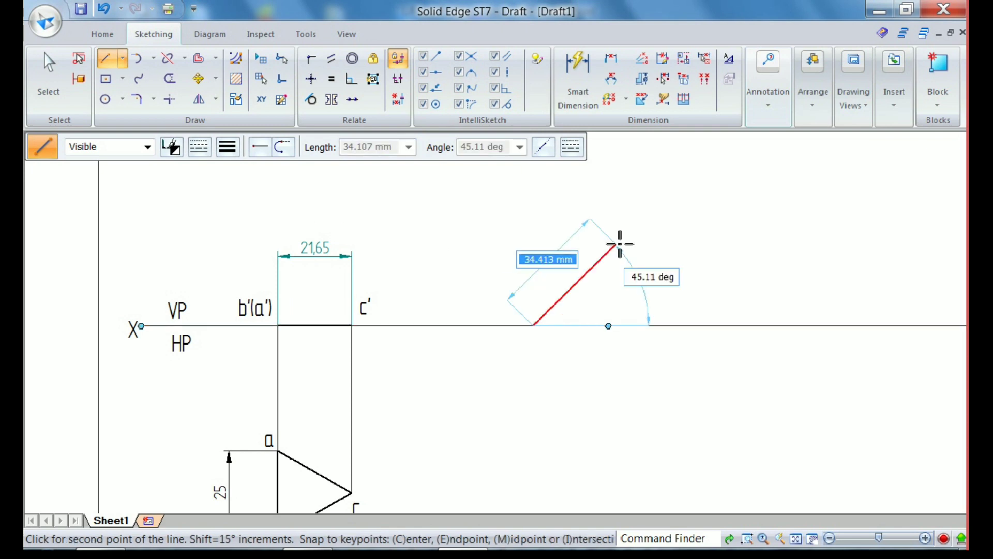
text(21)
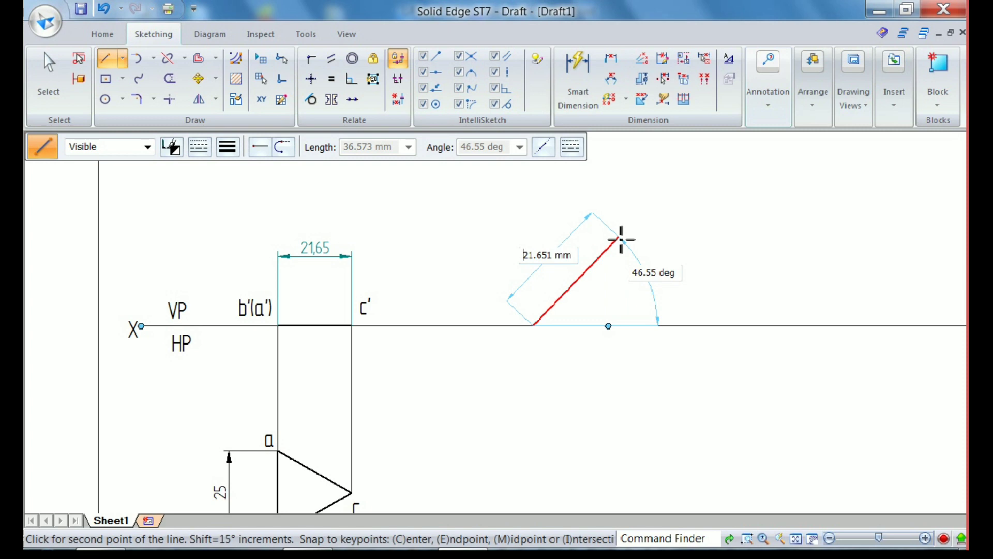
text(.651)
key(Tab)
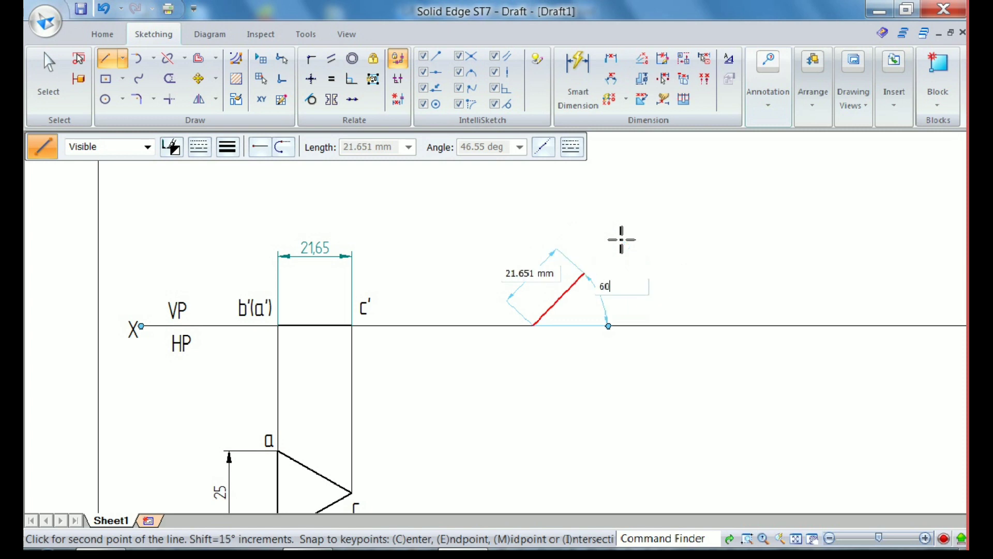
text(60)
key(Return)
key(Escape)
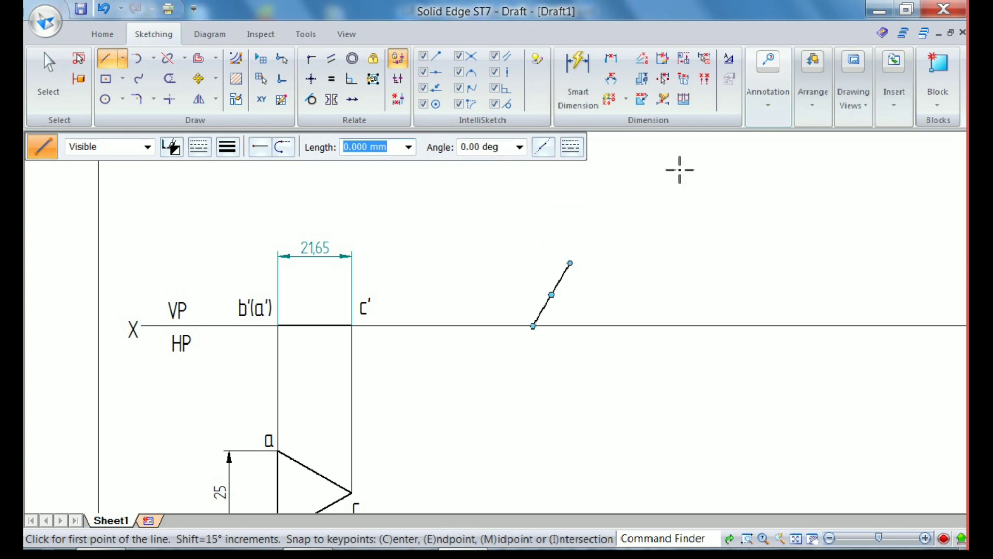
Add an angular dimension between the inclined line and the reference line
click(612, 79)
click(546, 322)
click(541, 311)
click(557, 313)
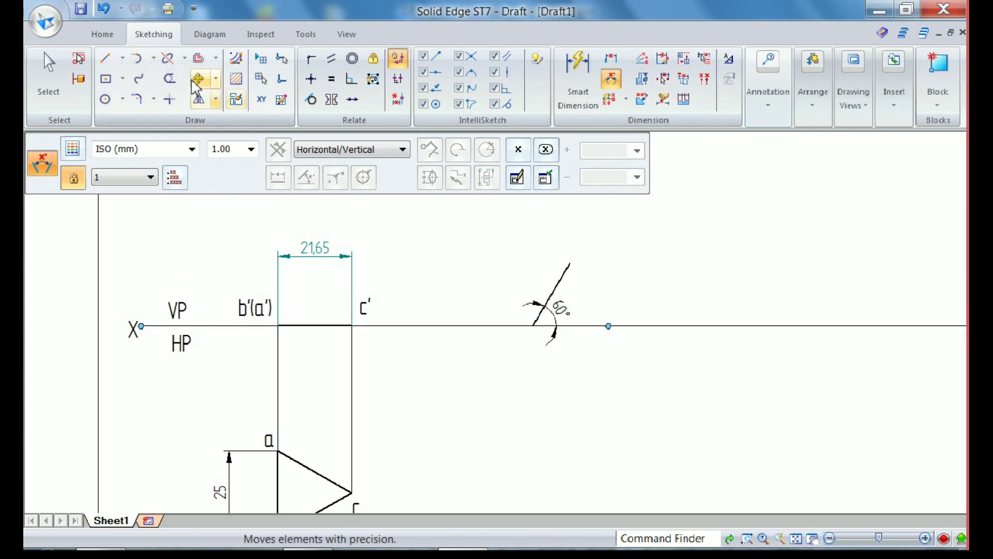
Copy the labels b'(a') and c' together to the area around the inclined line's upper end
click(48, 78)
click(240, 309)
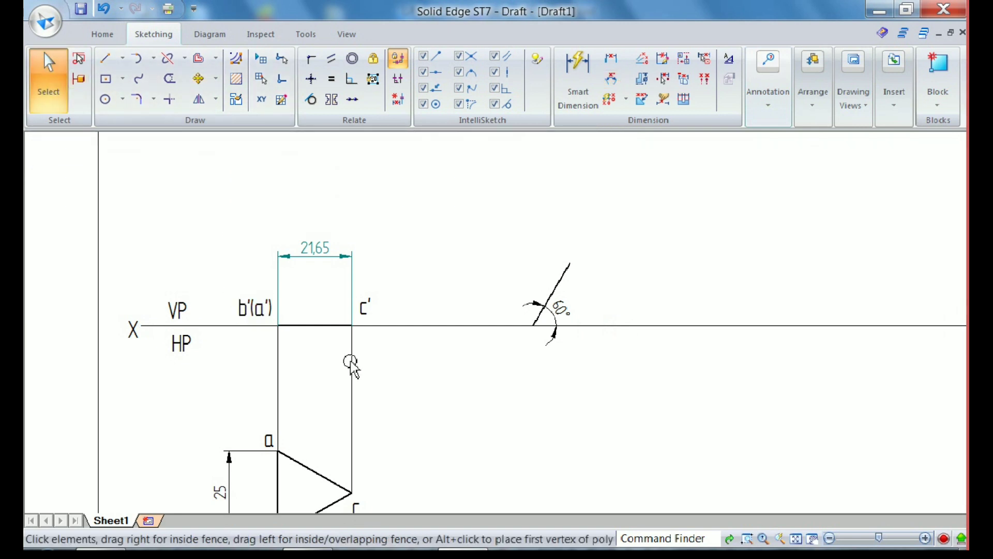
ctrl+click(366, 308)
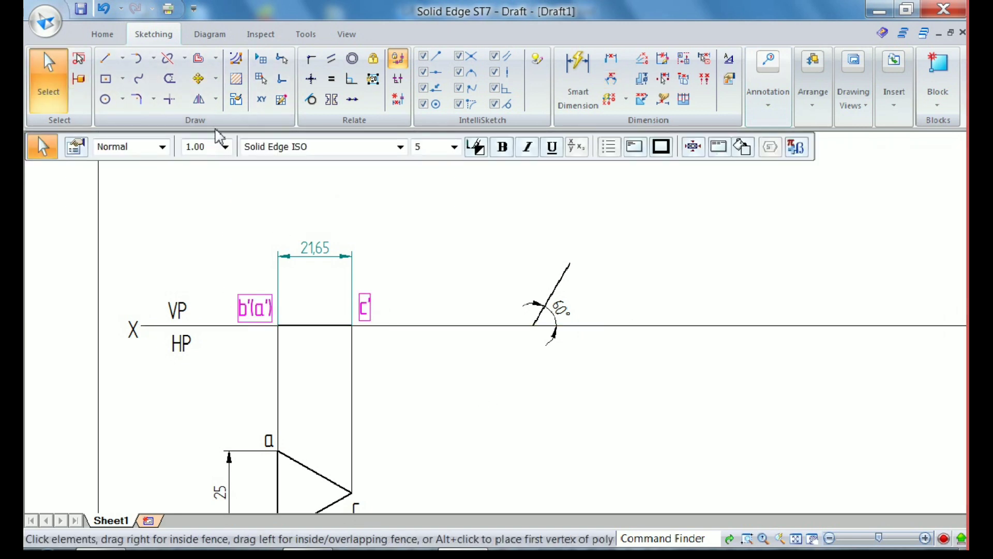
click(198, 78)
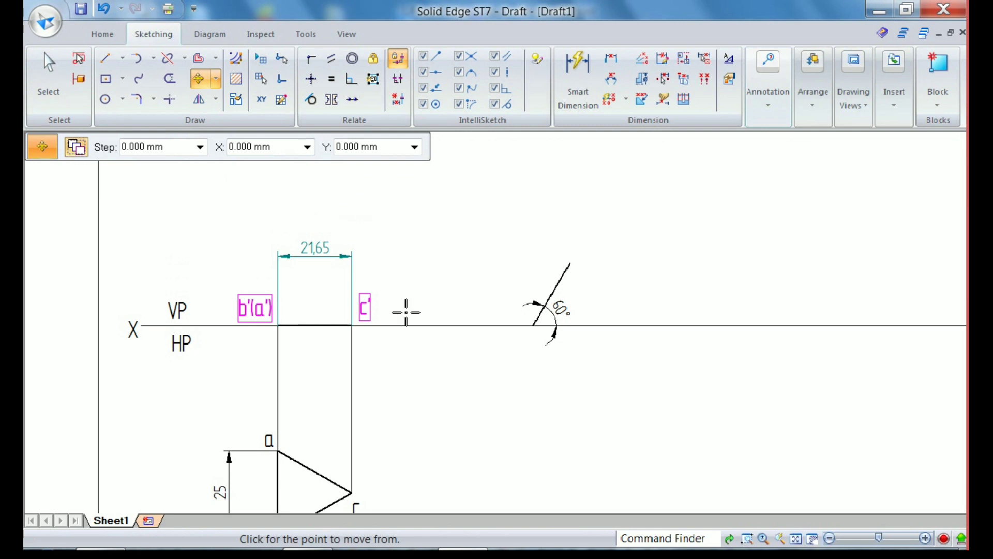
click(403, 357)
click(632, 303)
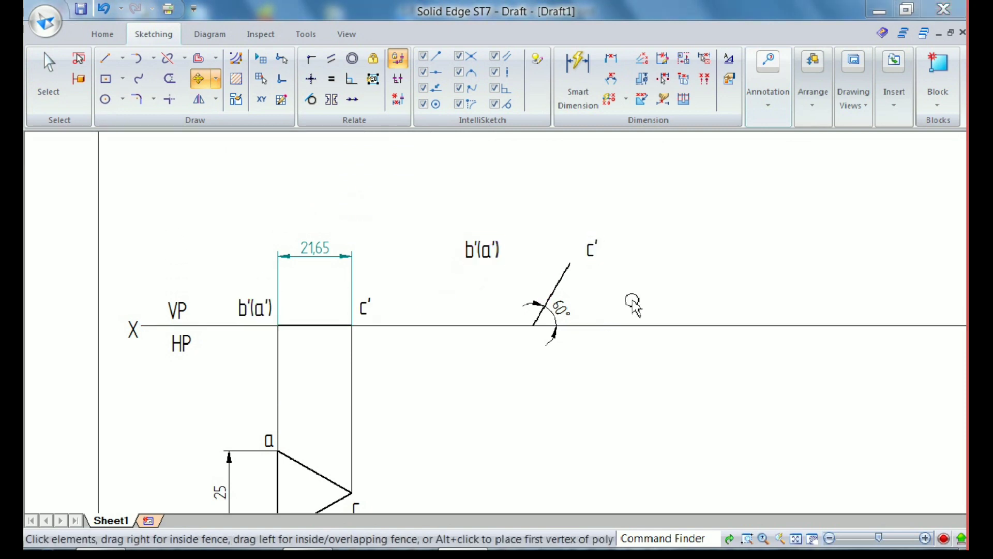
Move the copied labels b'(a') and c' to the lower and upper ends of the inclined line
drag(500, 265, 502, 300)
click(503, 300)
drag(501, 265, 535, 334)
click(534, 386)
click(603, 267)
drag(604, 266, 579, 259)
click(572, 402)
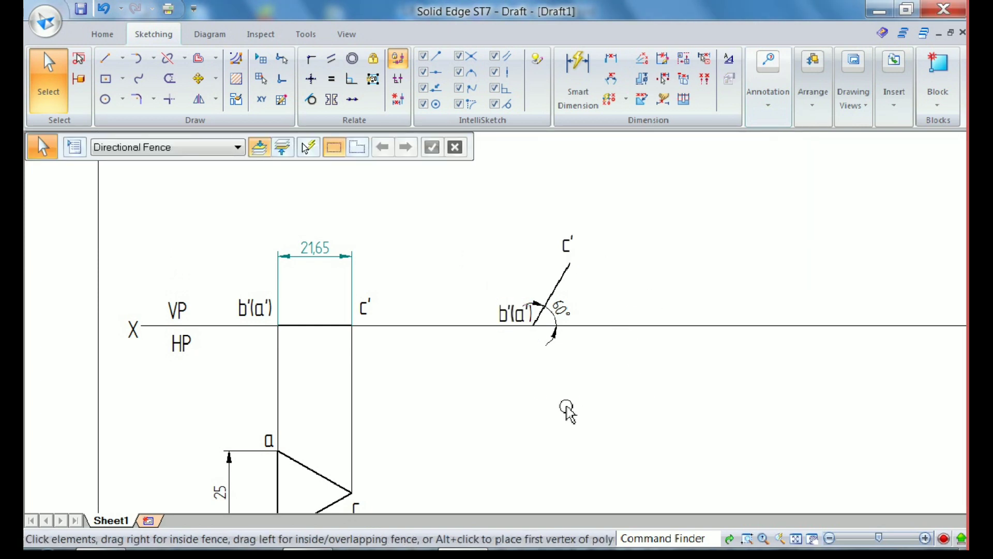
Draw 0.05 mm wide vertical projectors from both ends of the inclined line down past the level of the first top view
scroll(569, 414, down, 1)
scroll(443, 210, down, 1)
scroll(554, 401, up, 1)
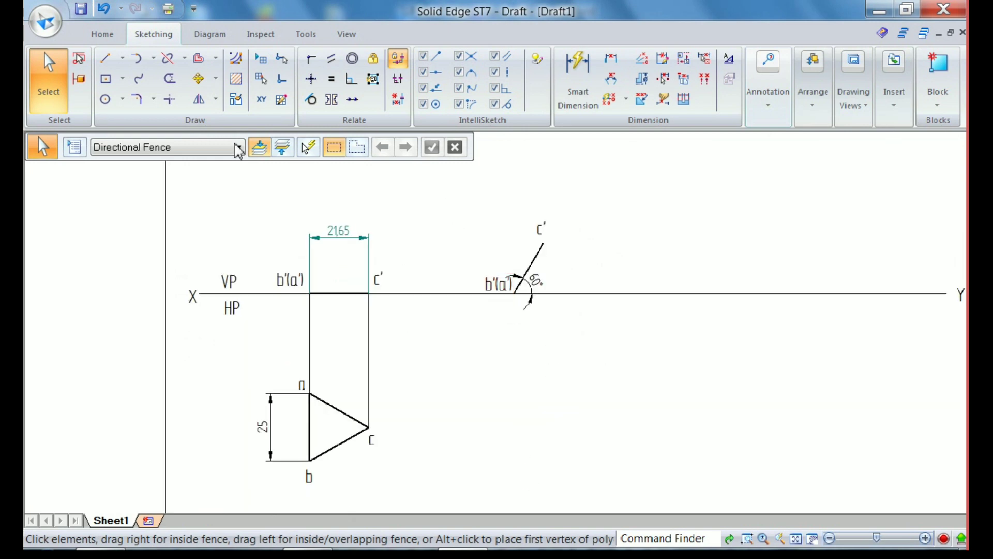
click(106, 58)
click(228, 147)
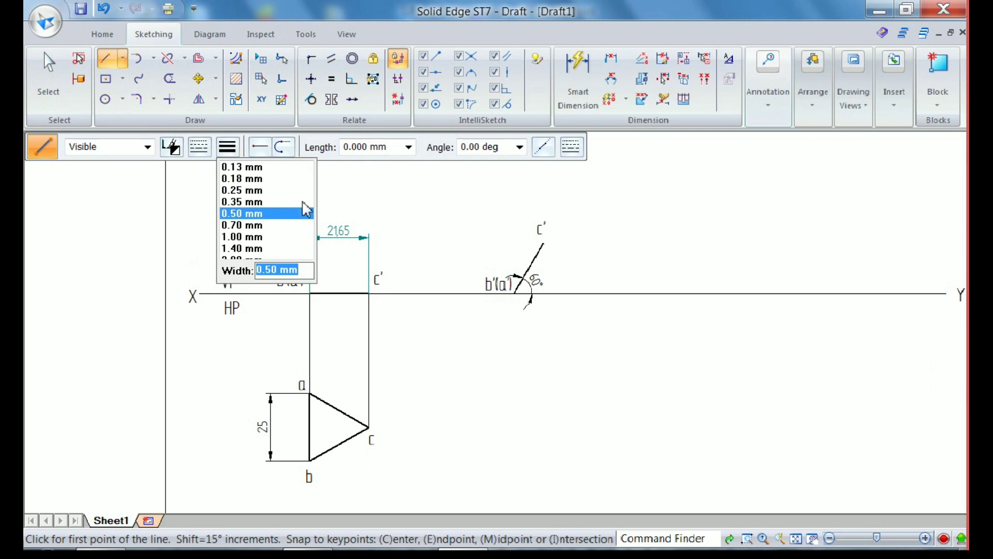
text(0.05)
key(Return)
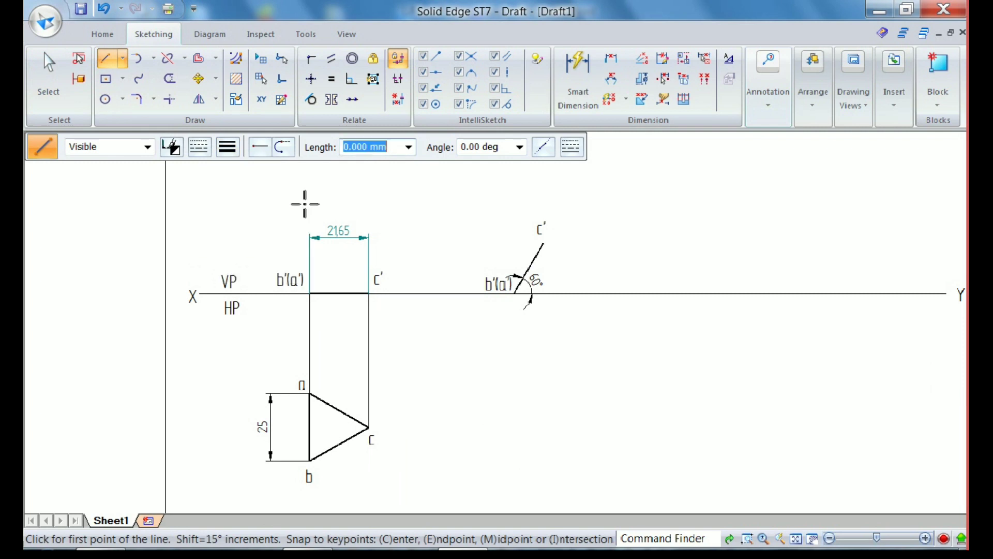
click(515, 294)
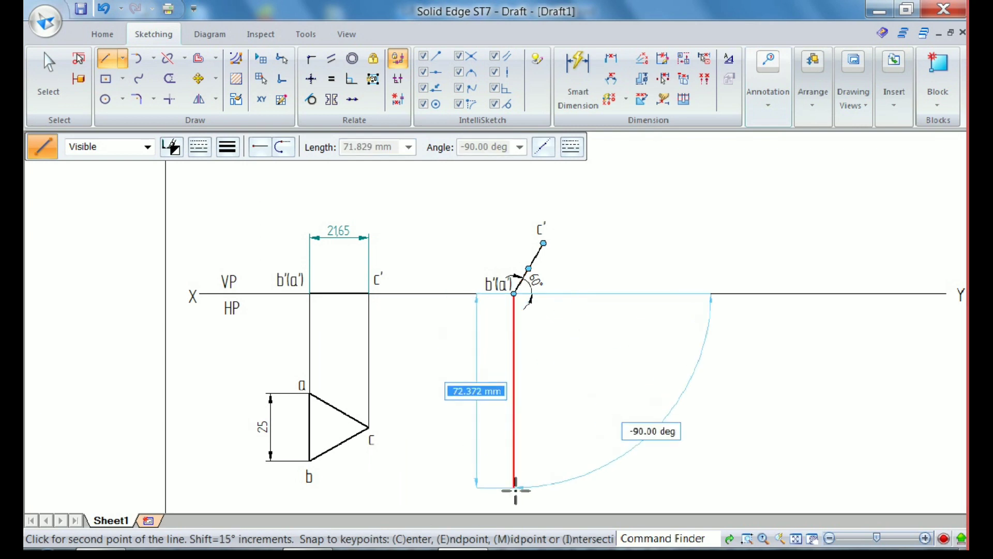
click(515, 494)
click(543, 243)
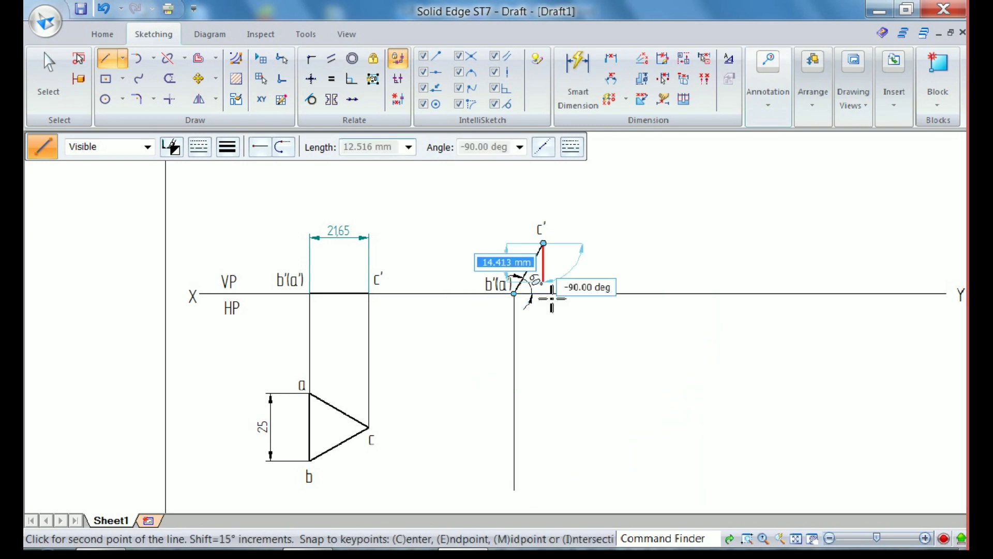
click(543, 490)
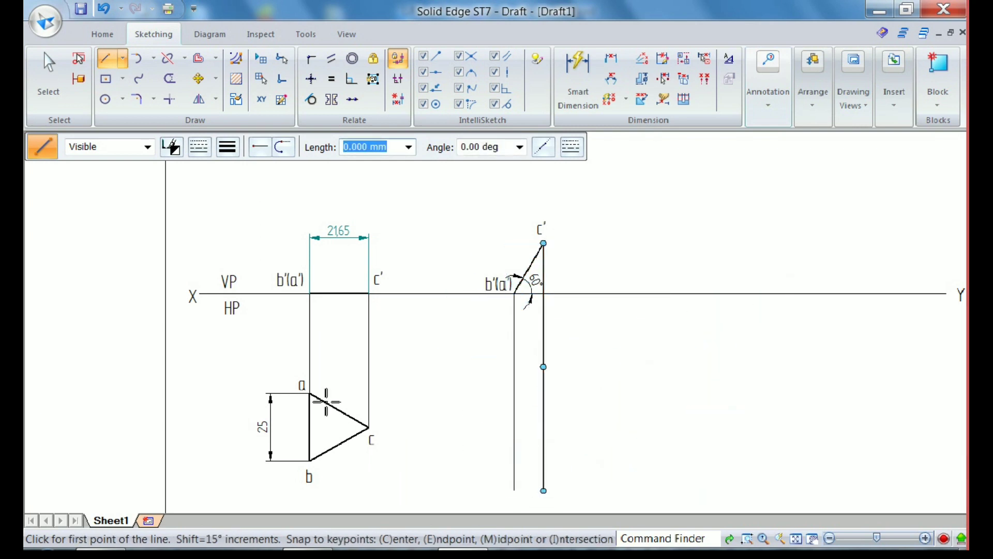
Draw horizontal projectors from a, c and b of the first triangle across the vertical projectors, and trim all the overhanging ends
click(309, 394)
click(578, 393)
right_click(603, 421)
click(369, 427)
click(591, 427)
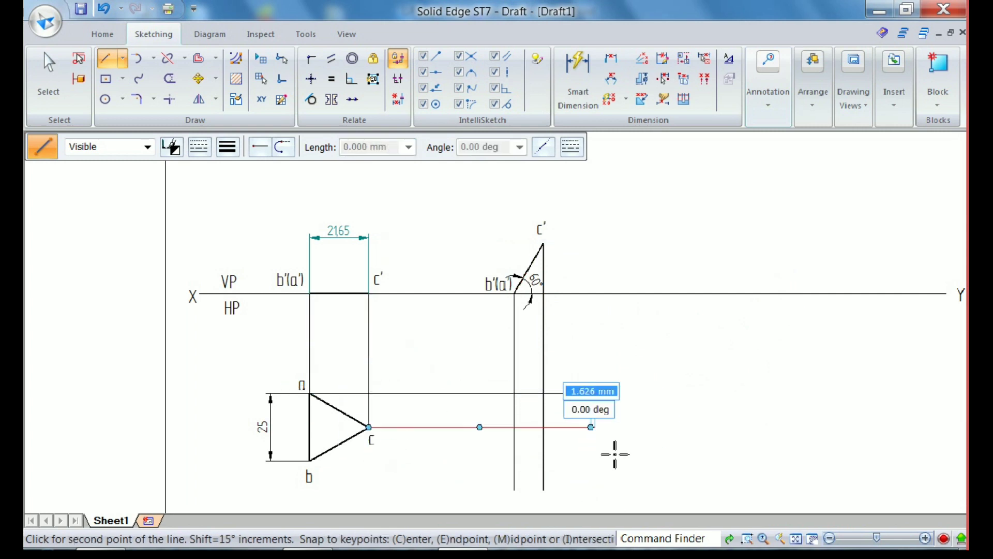
right_click(613, 449)
click(309, 460)
click(590, 459)
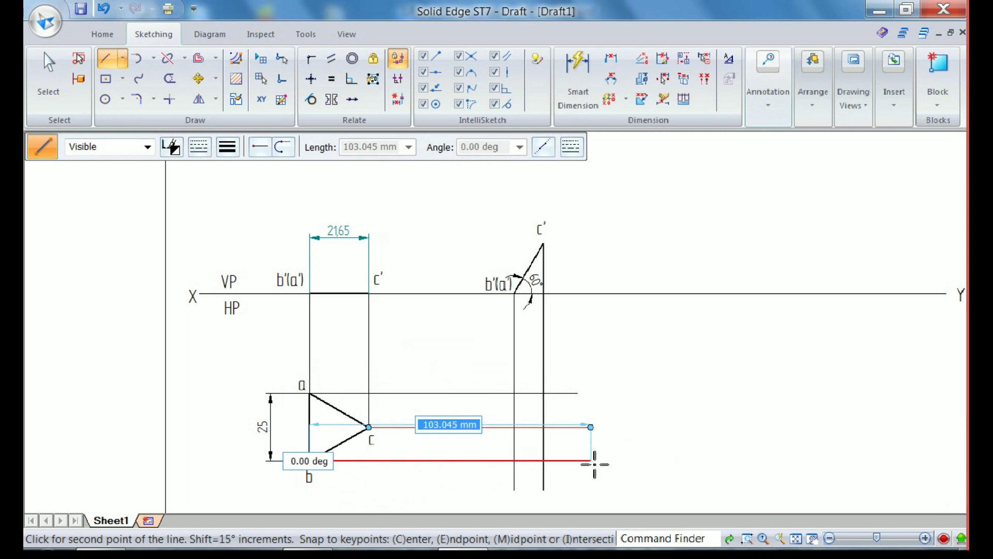
right_click(656, 455)
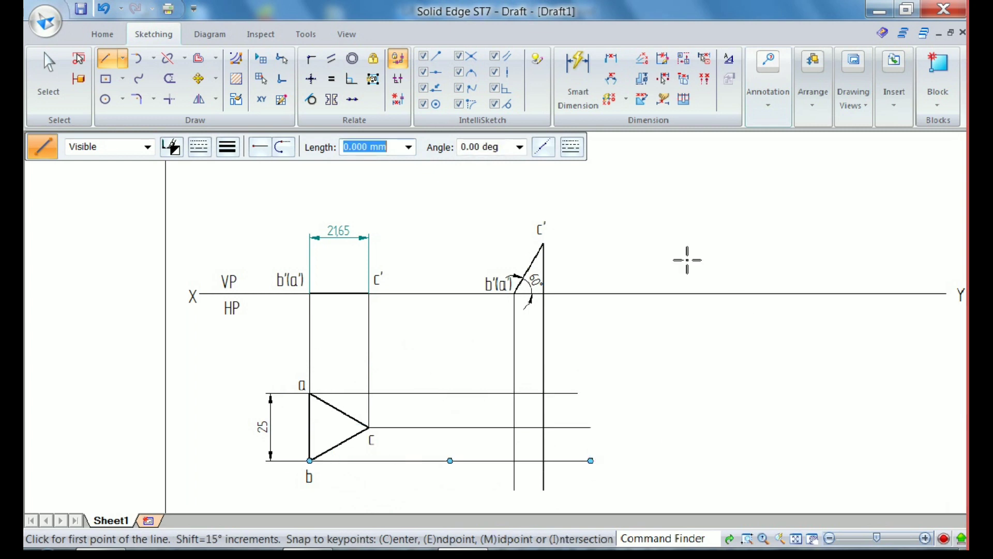
click(169, 78)
mouse_move(568, 366)
mouse_down()
mouse_move(566, 489)
mouse_move(535, 470)
mouse_move(506, 476)
mouse_up()
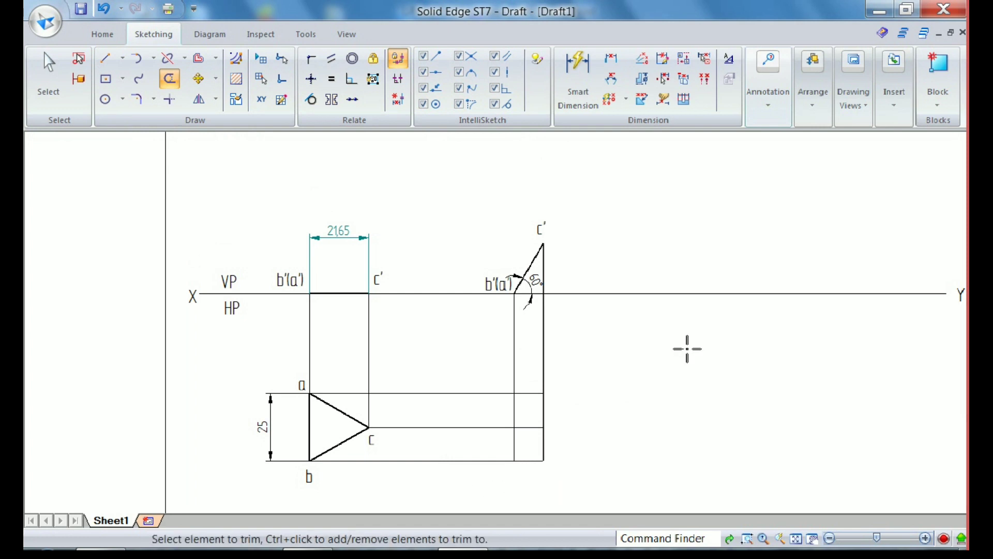
Draw the second top view as a closed triangle of 0.50 mm wide lines through the projector intersections
click(105, 58)
click(228, 147)
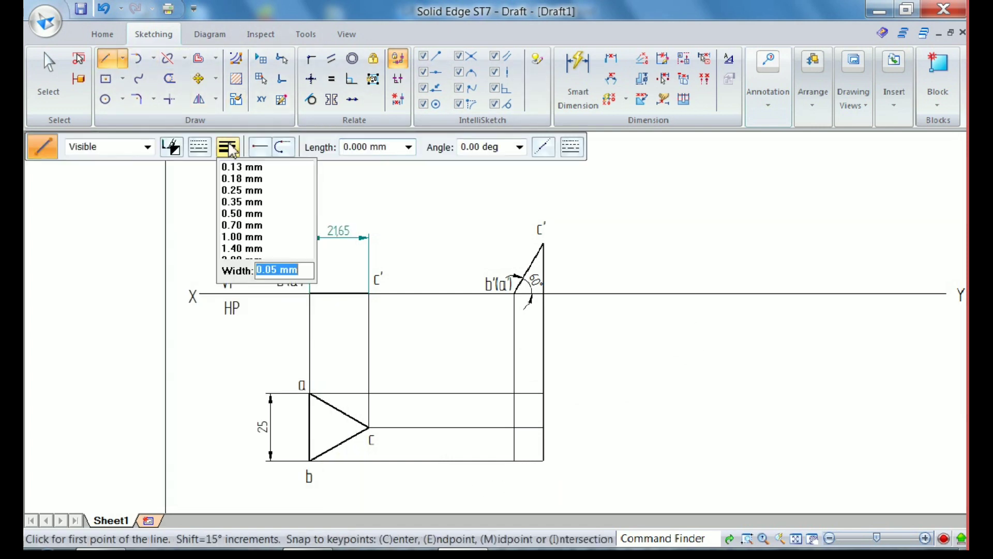
click(249, 213)
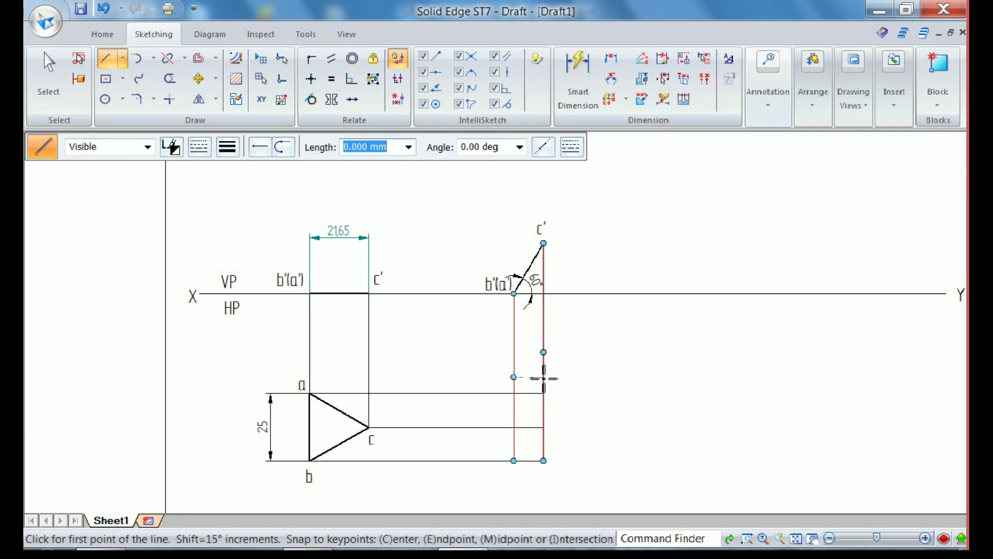
click(518, 397)
click(514, 460)
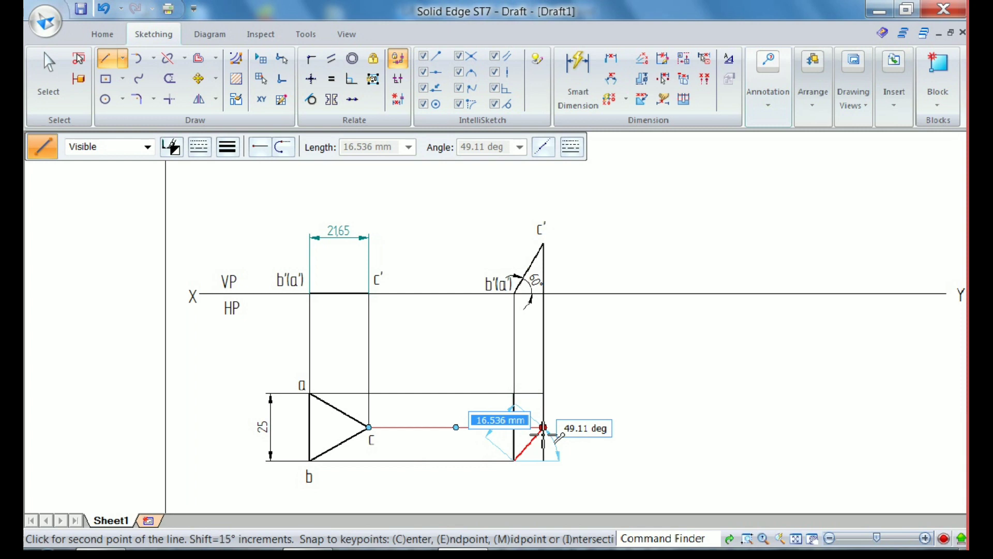
click(543, 427)
click(513, 393)
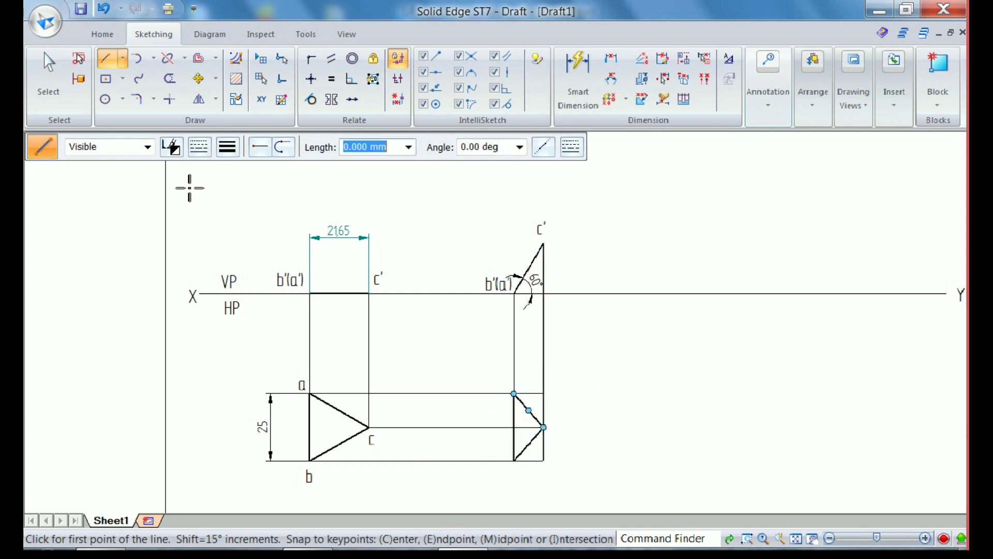
click(64, 88)
middle_click(664, 404)
middle_click(664, 404)
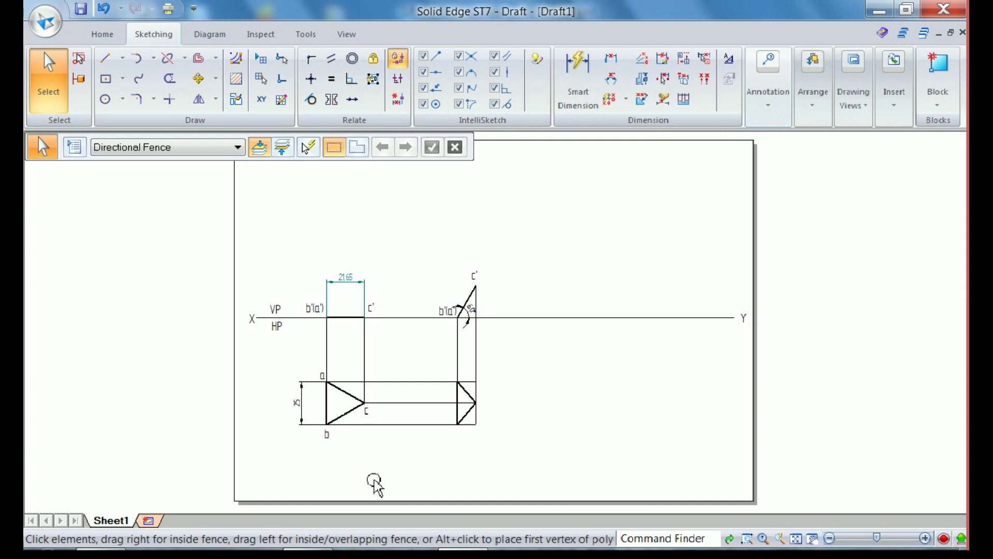
Switch to Word and check the resting edge's inclination to VP in 1.Plane Problem.docx, and return to the drawing
key(alt+Tab)
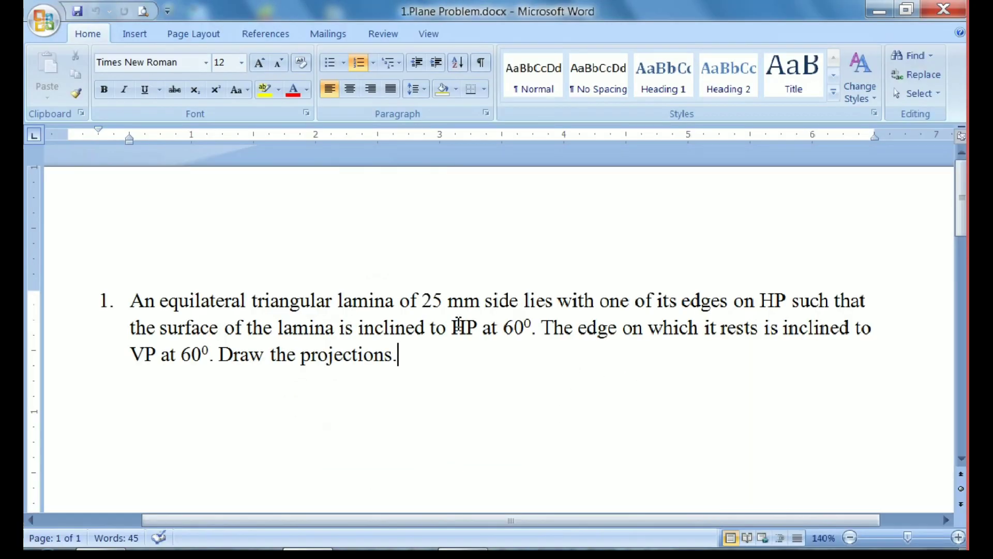
drag(543, 330, 219, 359)
click(269, 412)
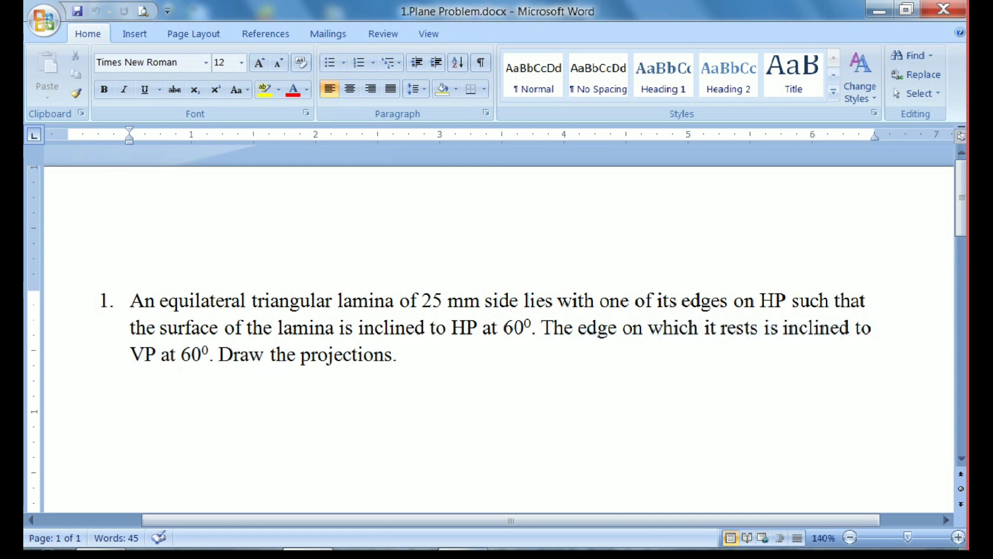
key(alt+Tab)
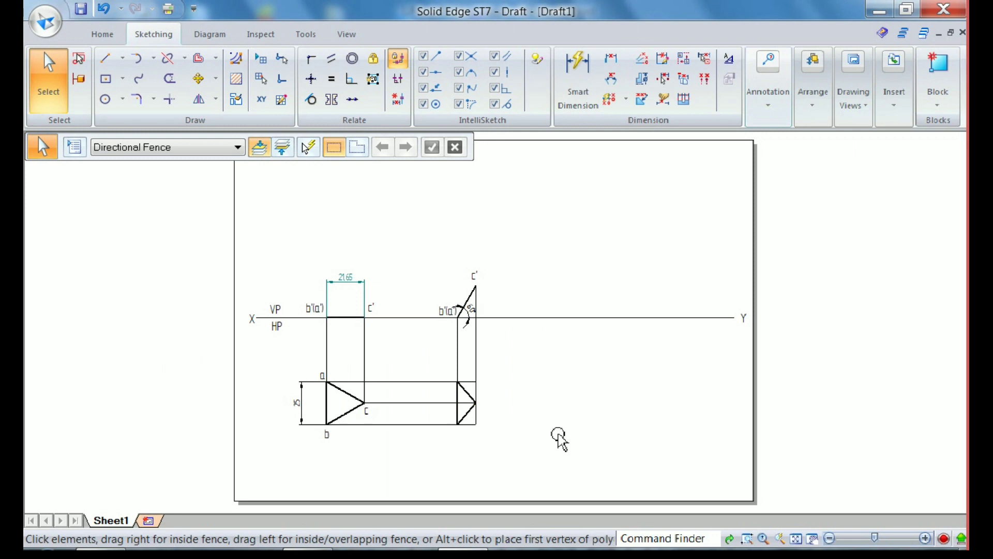
Copy the labels a, b and c together from the first top view to the second triangle
click(322, 377)
ctrl+click(327, 438)
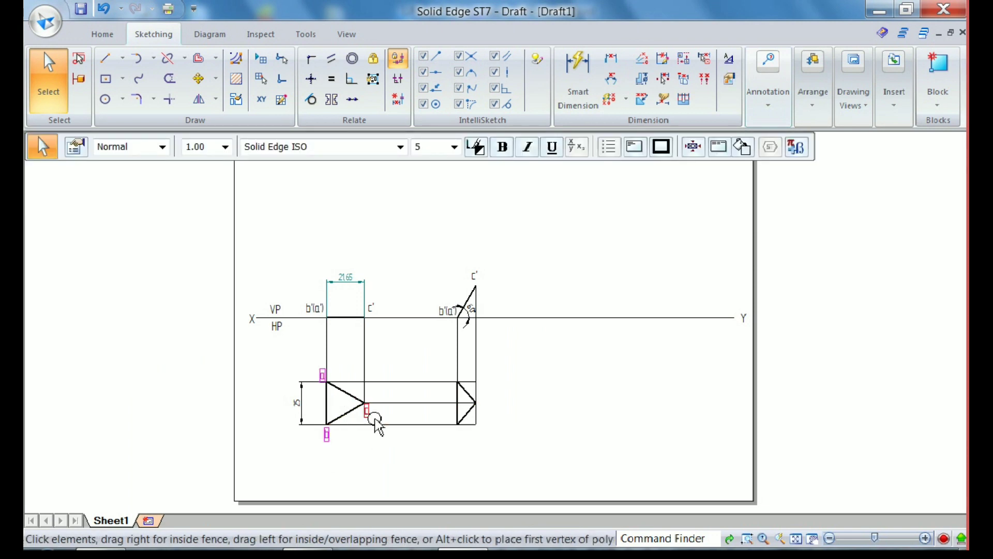
click(198, 79)
click(450, 475)
click(542, 476)
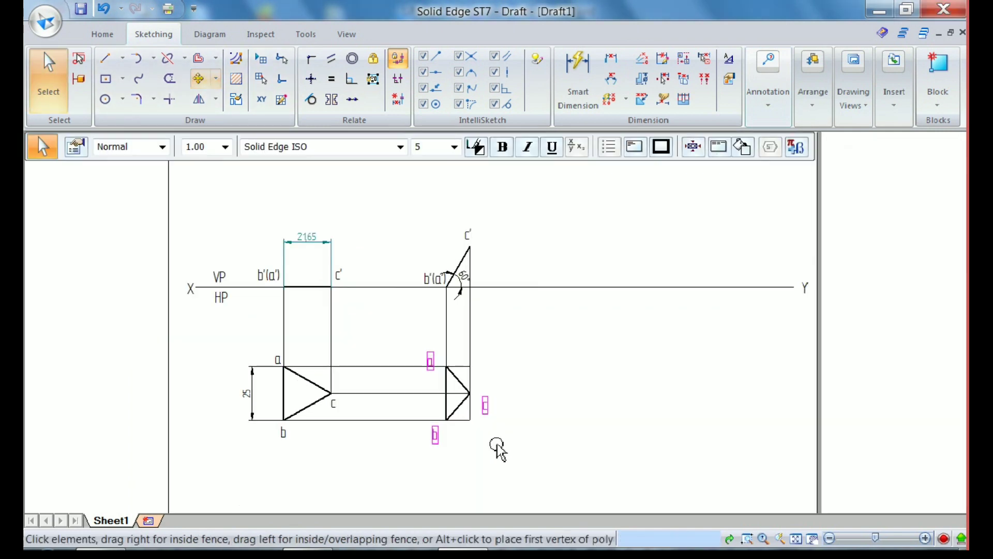
Move the copied labels c, b and a individually next to their matching corners of the second triangle
scroll(499, 445, up, 4)
click(514, 418)
drag(478, 380, 465, 380)
click(388, 439)
drag(391, 442, 413, 432)
click(459, 444)
click(381, 286)
drag(383, 273, 406, 269)
click(588, 366)
key(ctrl+shift+a)
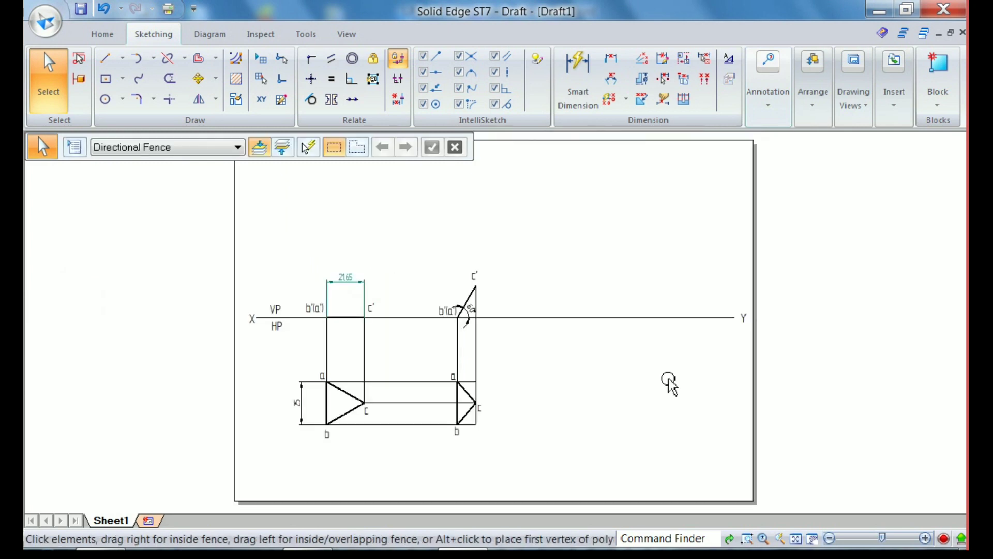
Draw a 0.05 mm wide line sloping down and away from the reference line beyond the second views
click(105, 58)
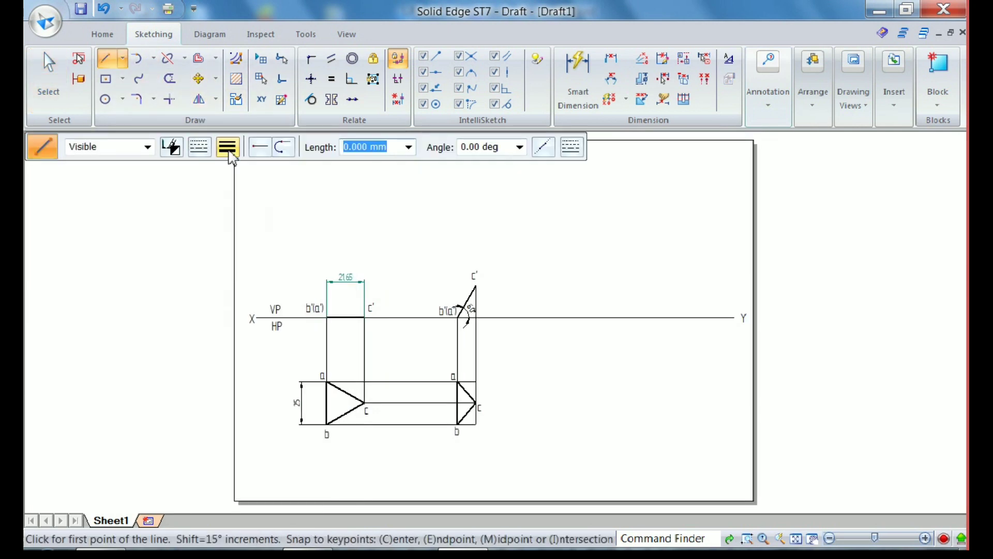
click(227, 147)
text(0.0)
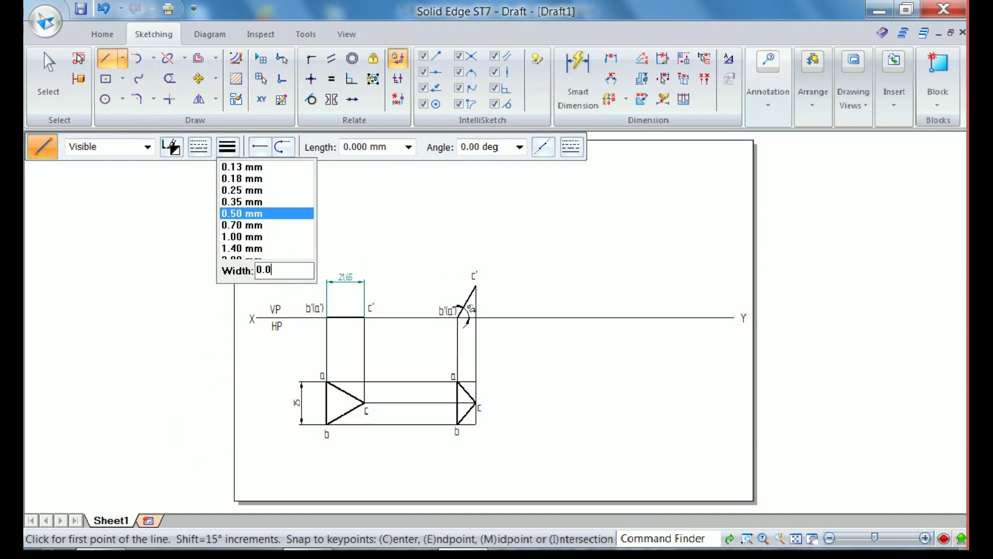
text(5)
key(Return)
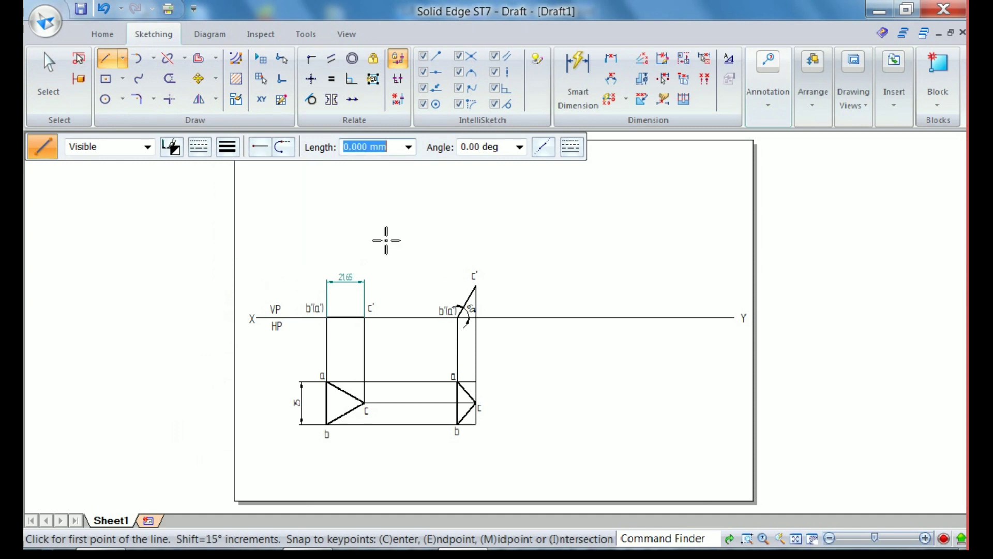
click(550, 317)
click(675, 442)
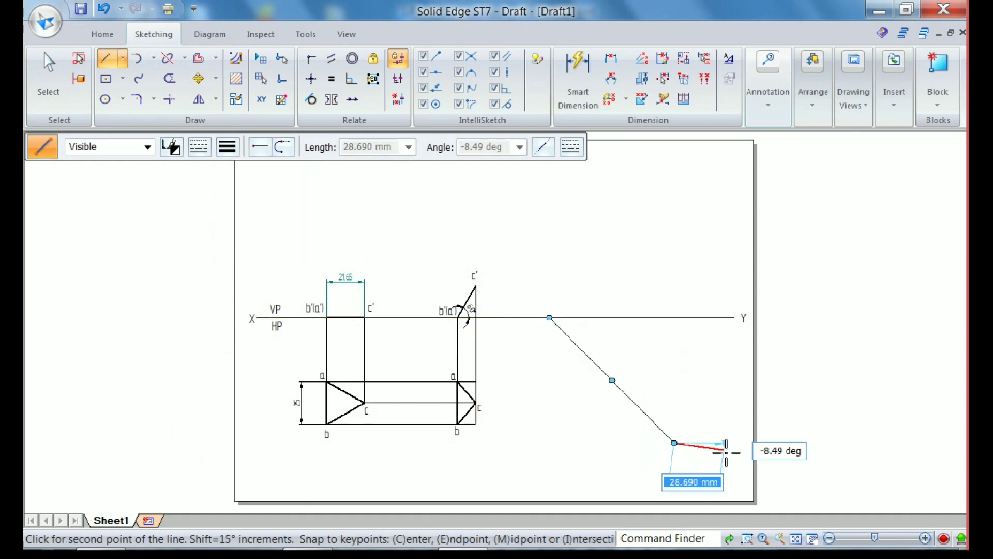
Add an angular dimension between the reference line and the sloping line and set it to 60°
click(611, 78)
click(585, 318)
click(574, 341)
click(602, 342)
text(60)
key(Return)
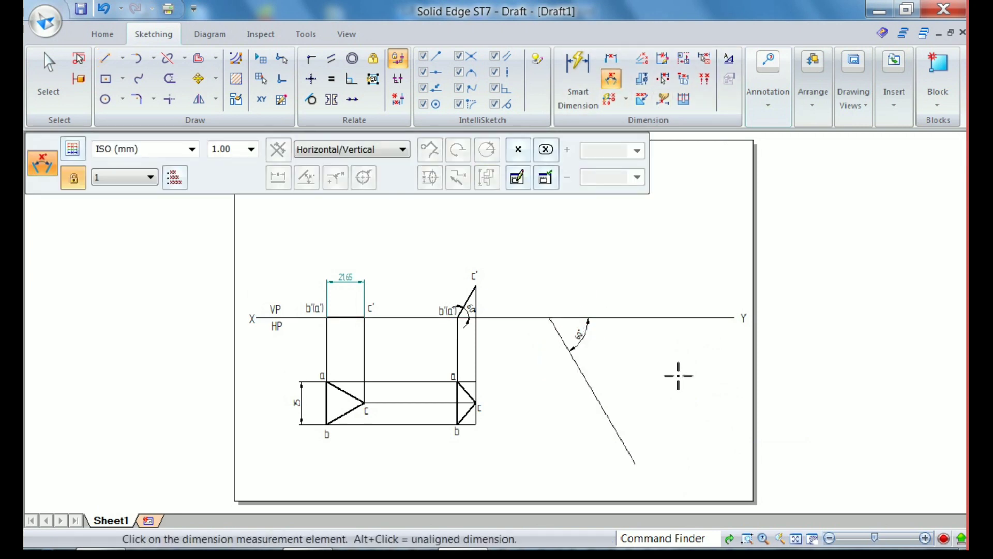
click(59, 101)
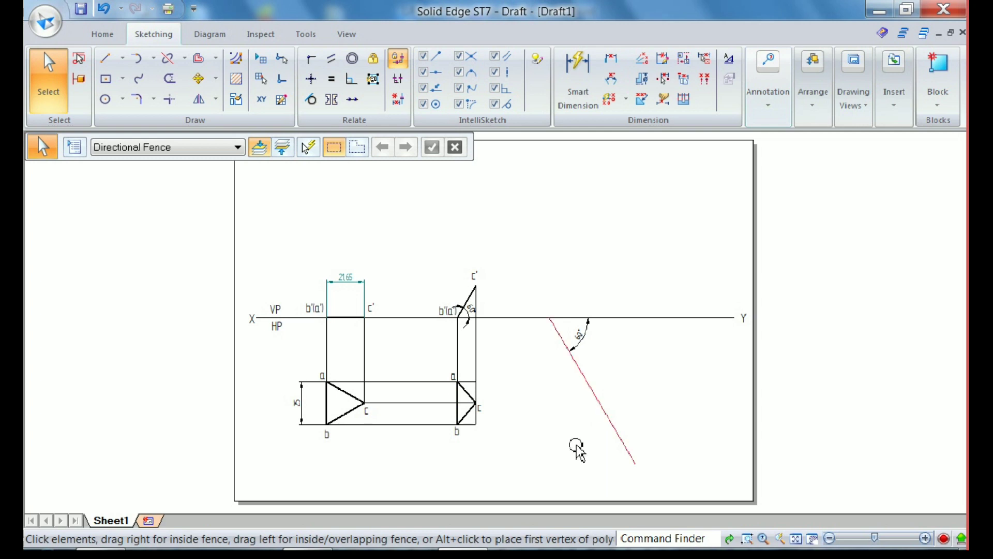
Create a block from the three sides of the second top view's triangle, with its origin at corner c
scroll(474, 437, up, 1)
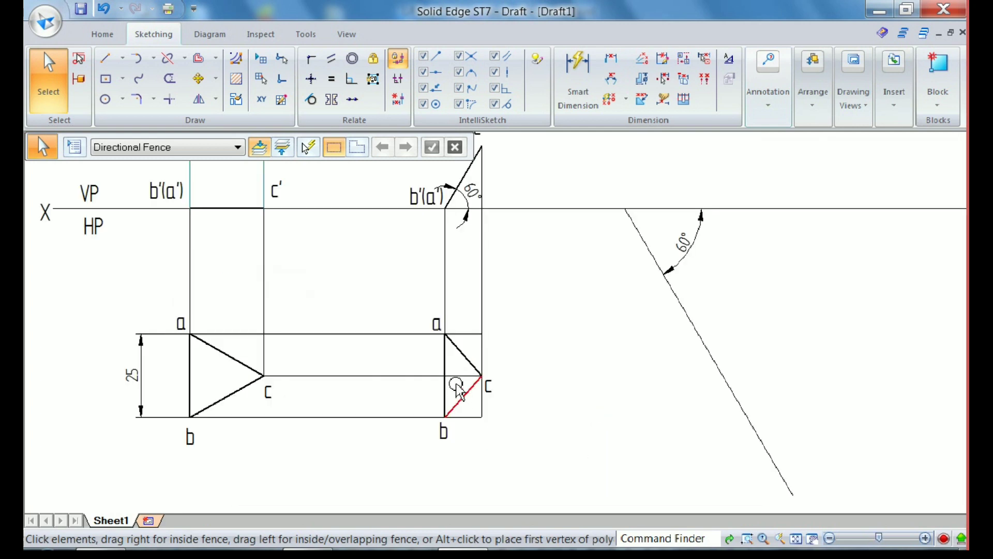
click(444, 357)
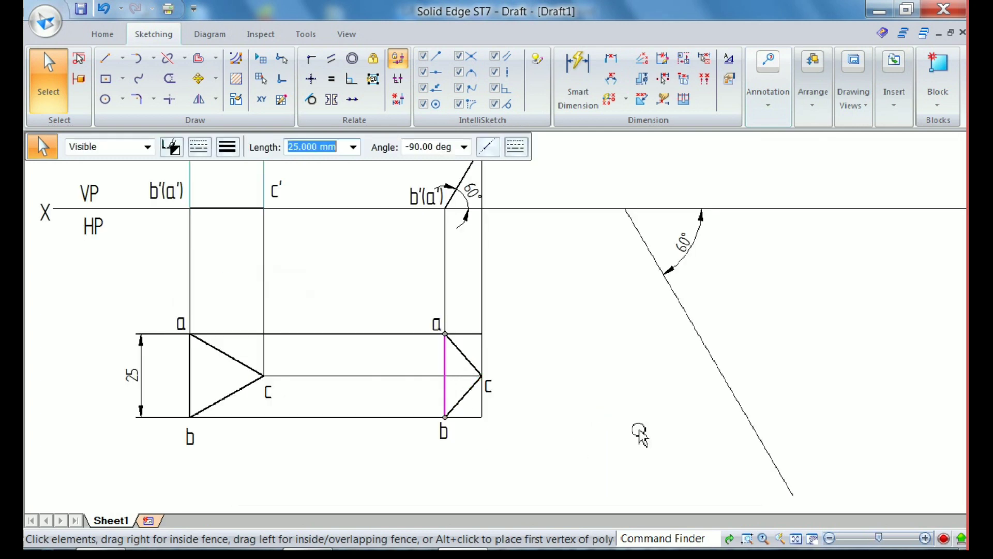
ctrl+click(463, 396)
ctrl+click(463, 354)
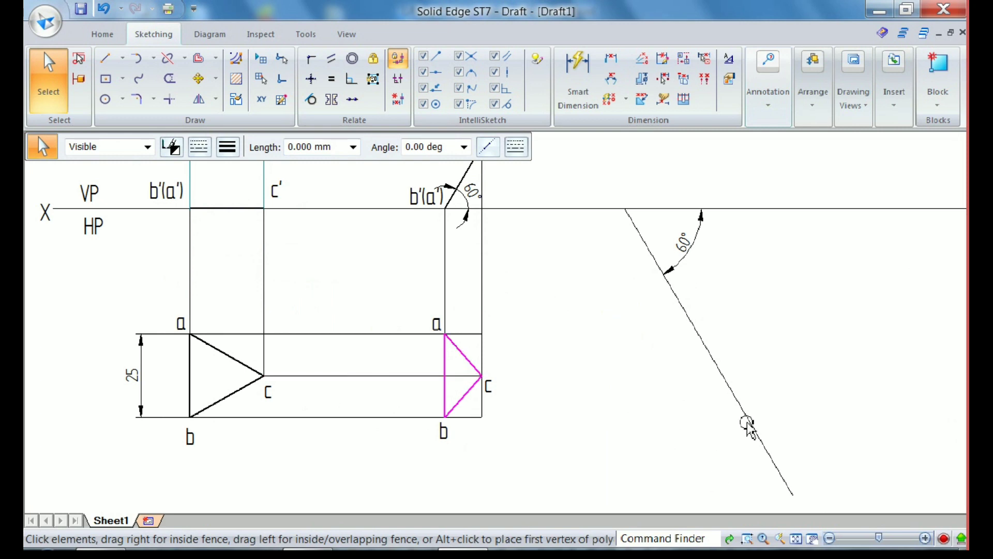
click(943, 71)
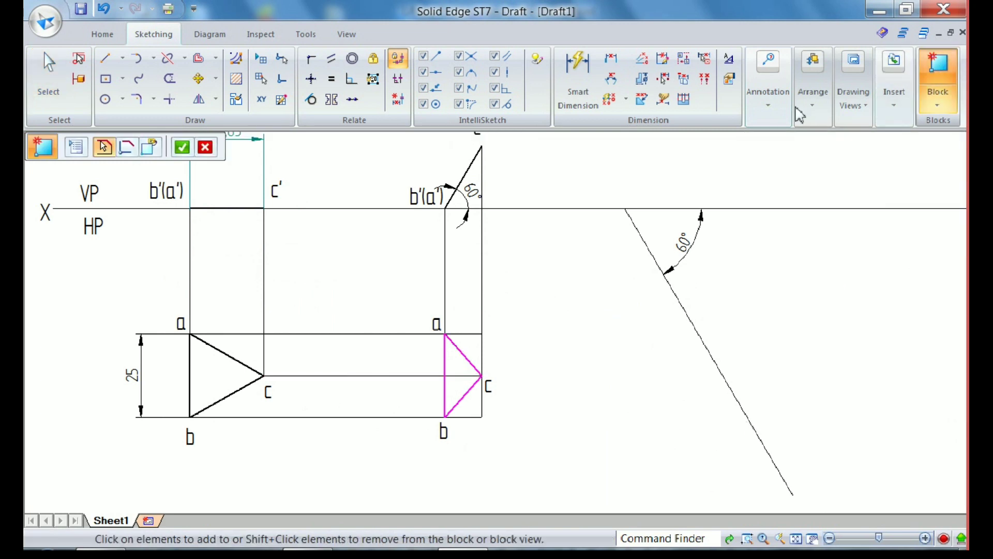
click(182, 153)
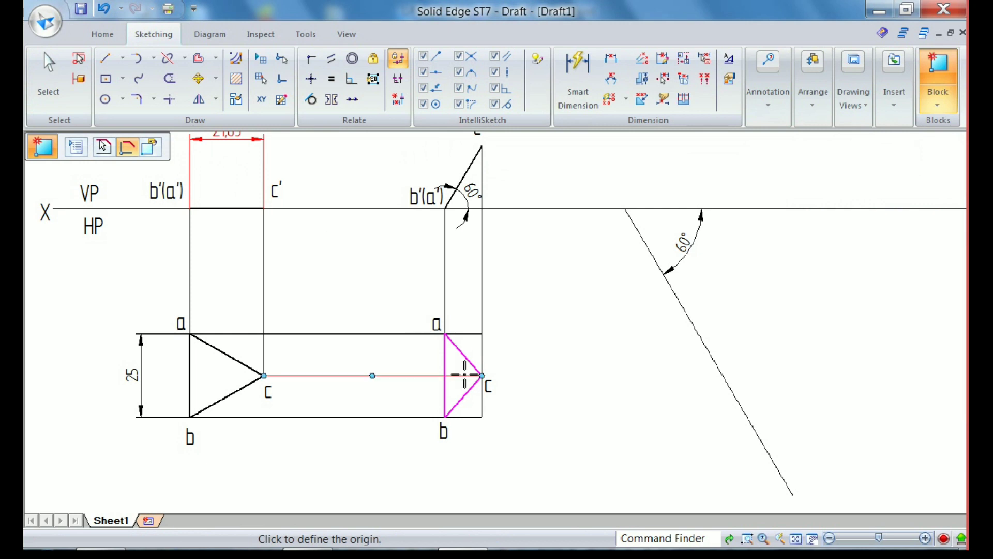
click(482, 376)
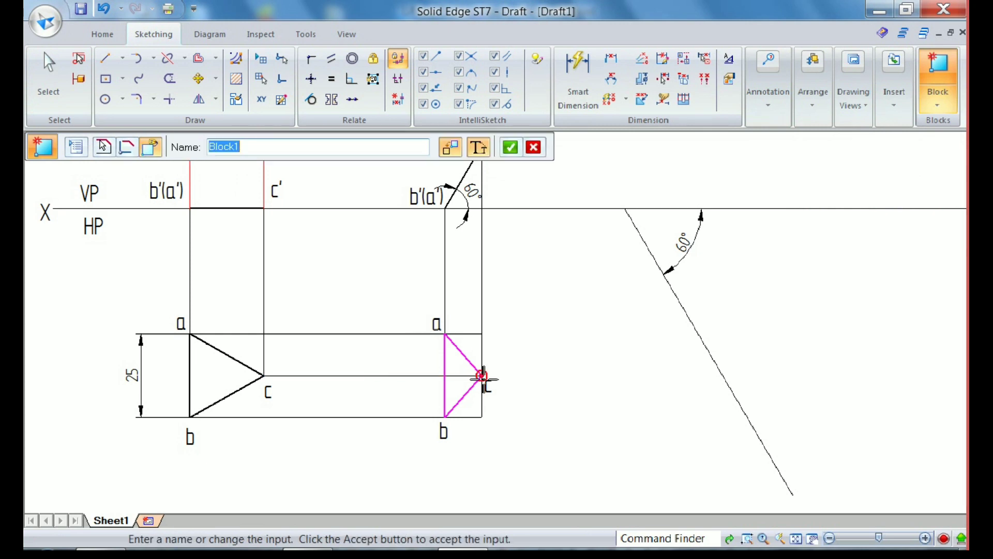
click(510, 148)
Copy the triangle block of the second top view into the free space beside the 60° sloping line
click(50, 70)
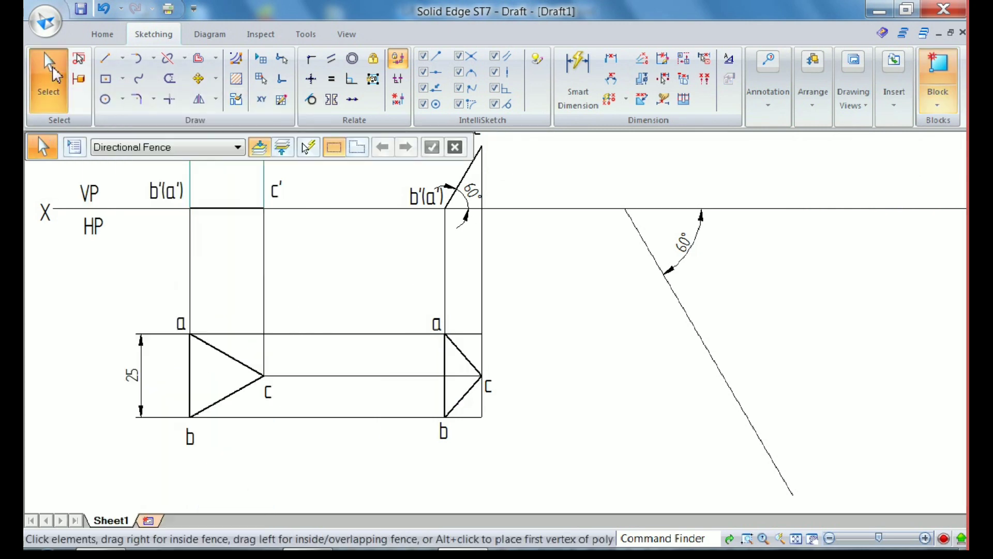
click(466, 356)
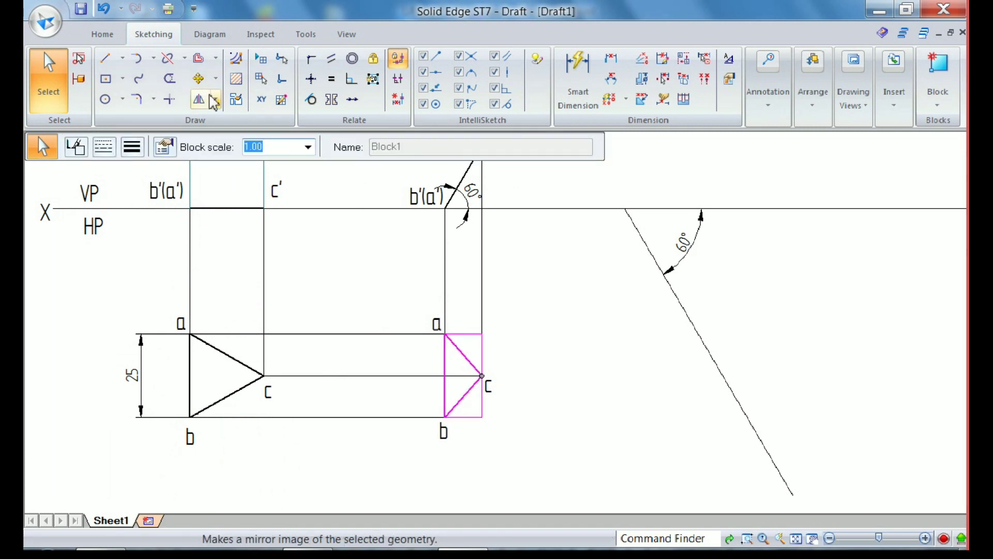
click(198, 79)
click(475, 455)
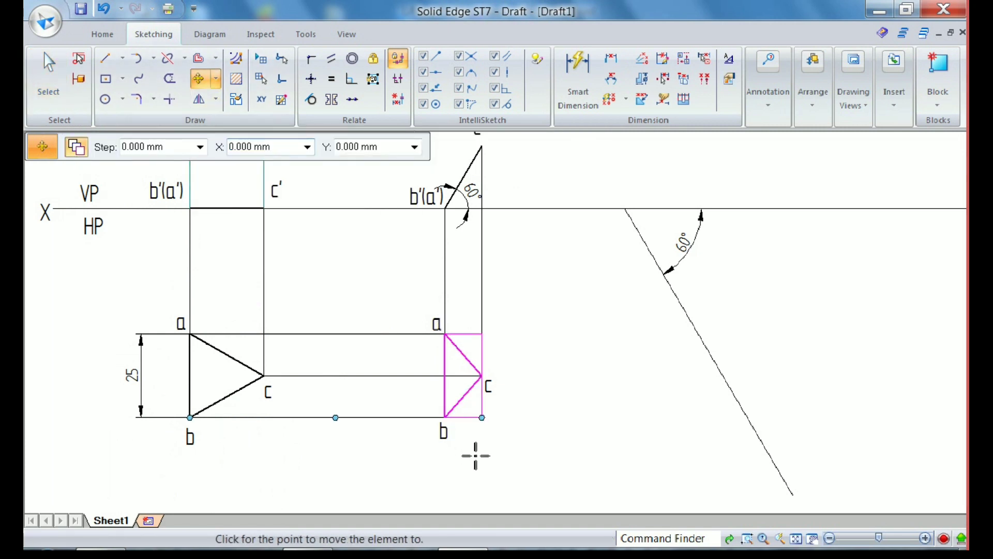
click(783, 437)
key(Escape)
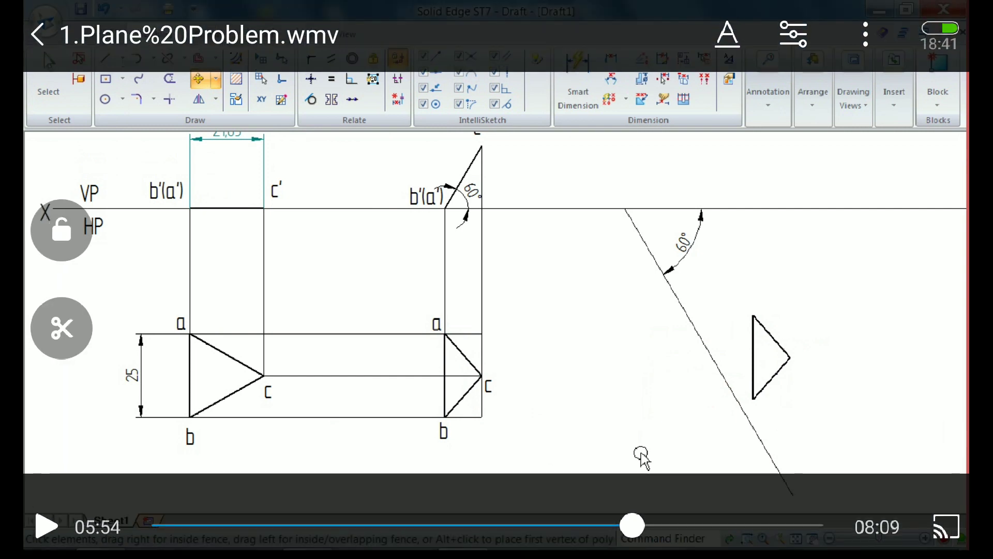
key(Escape)
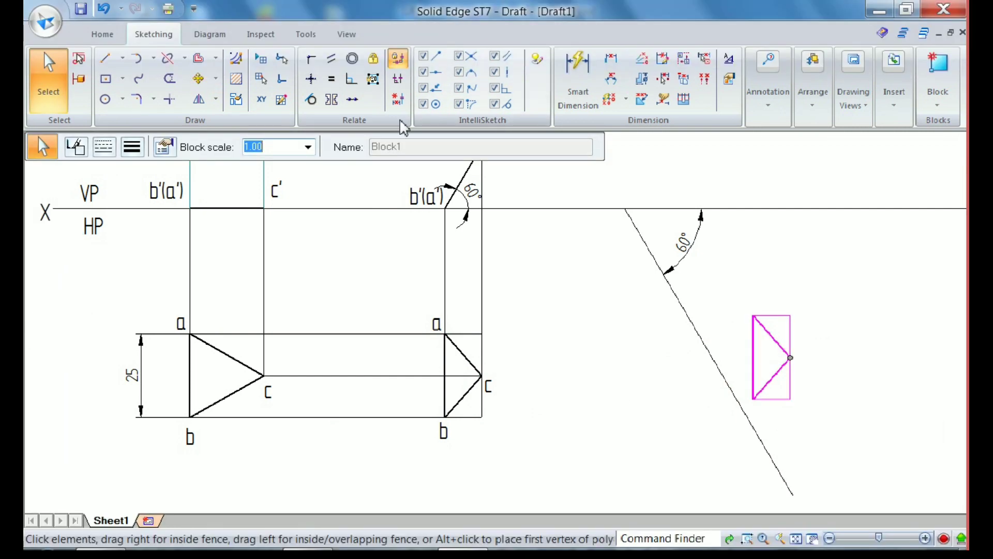
Make the vertical side ab of the copied triangle block collinear with the 60° sloping line
click(352, 99)
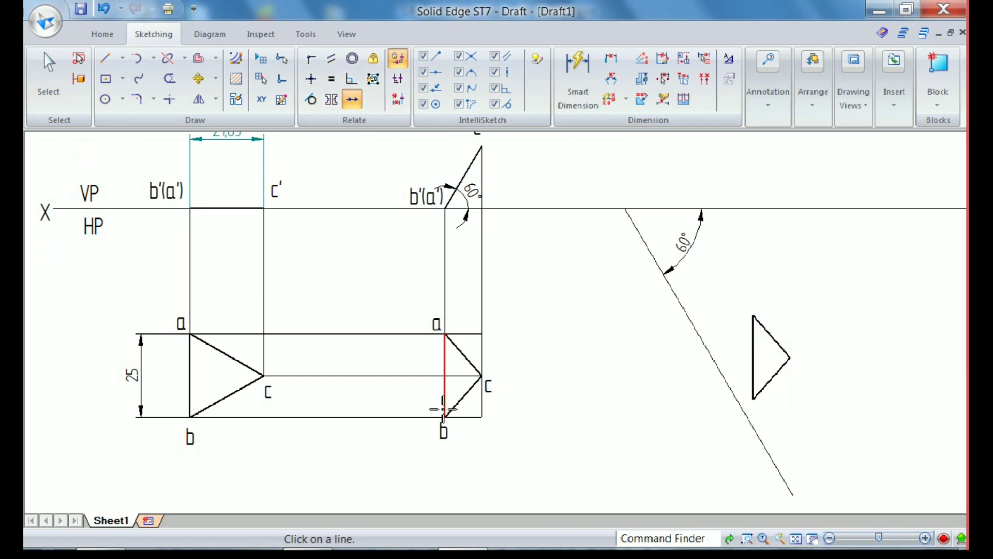
click(754, 351)
click(701, 349)
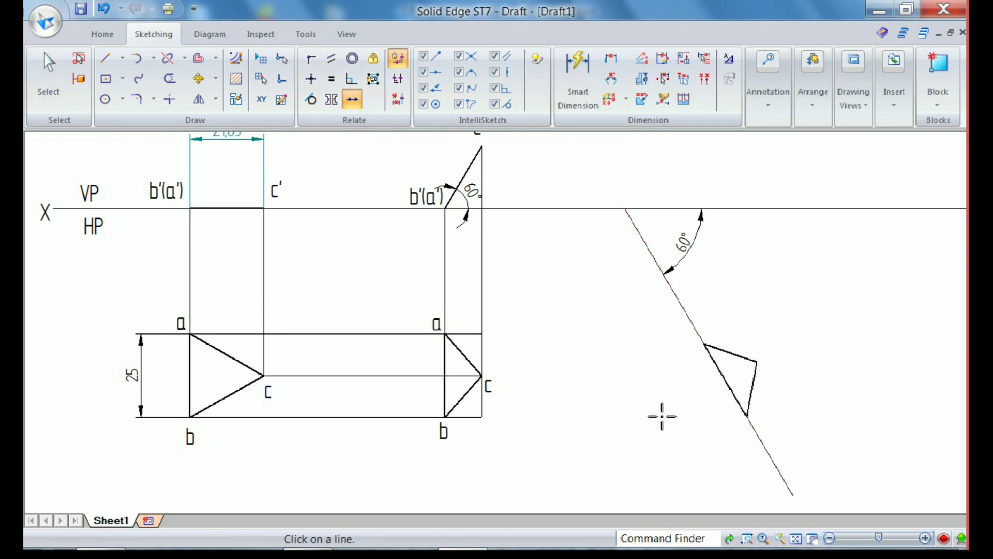
Copy the labels a, c and b of the second top view together to the tilted triangle
scroll(653, 443, down, 2)
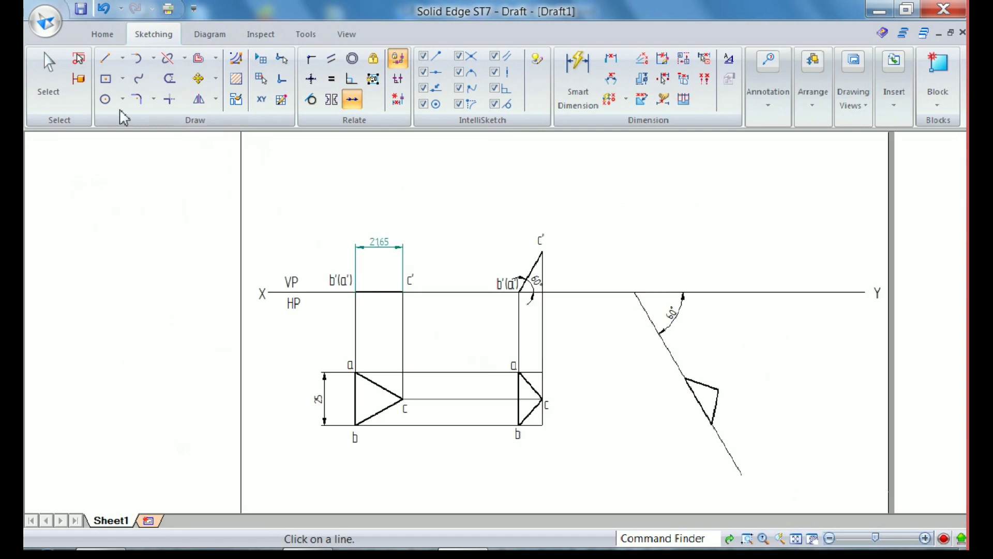
click(49, 77)
click(513, 364)
ctrl+click(547, 404)
ctrl+click(517, 455)
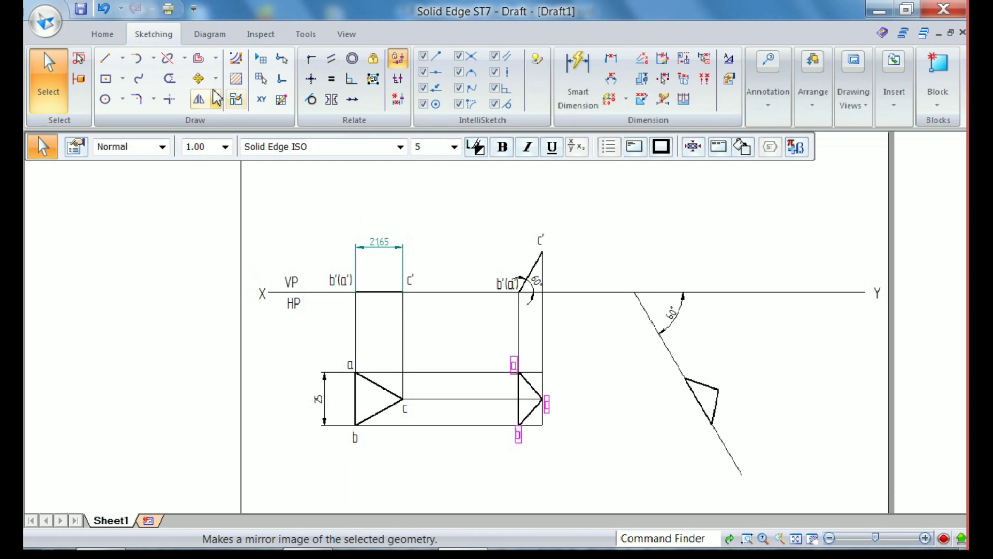
click(199, 79)
click(601, 454)
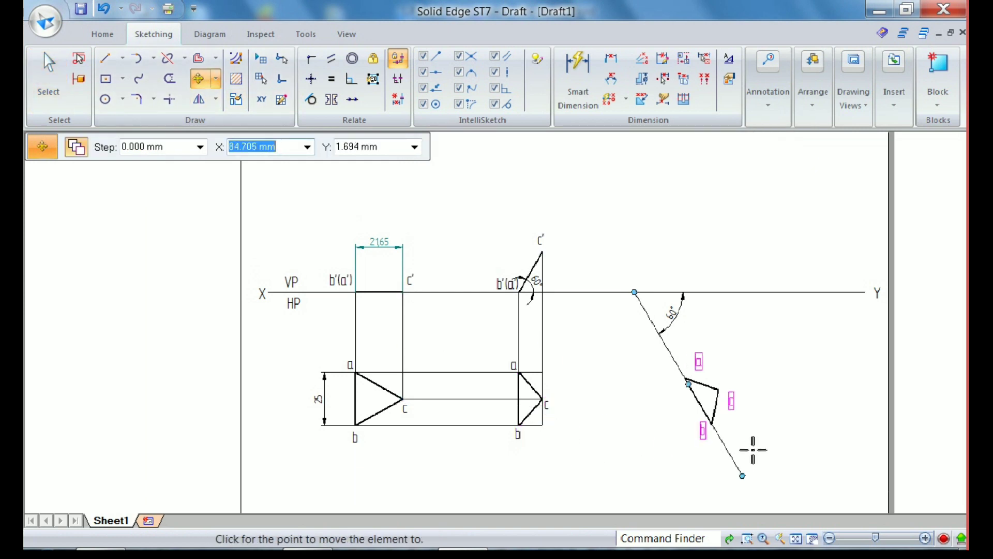
click(789, 456)
Move the copied labels a, b and c individually next to their matching corners of the tilted triangle
scroll(776, 443, up, 2)
scroll(768, 442, down, 2)
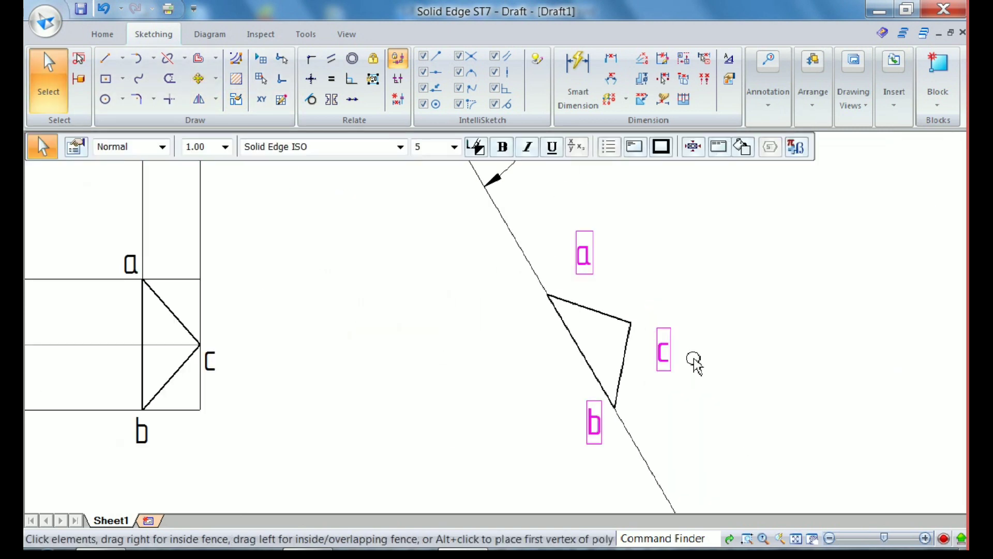
drag(590, 261, 541, 304)
click(541, 362)
click(546, 473)
drag(546, 474, 634, 424)
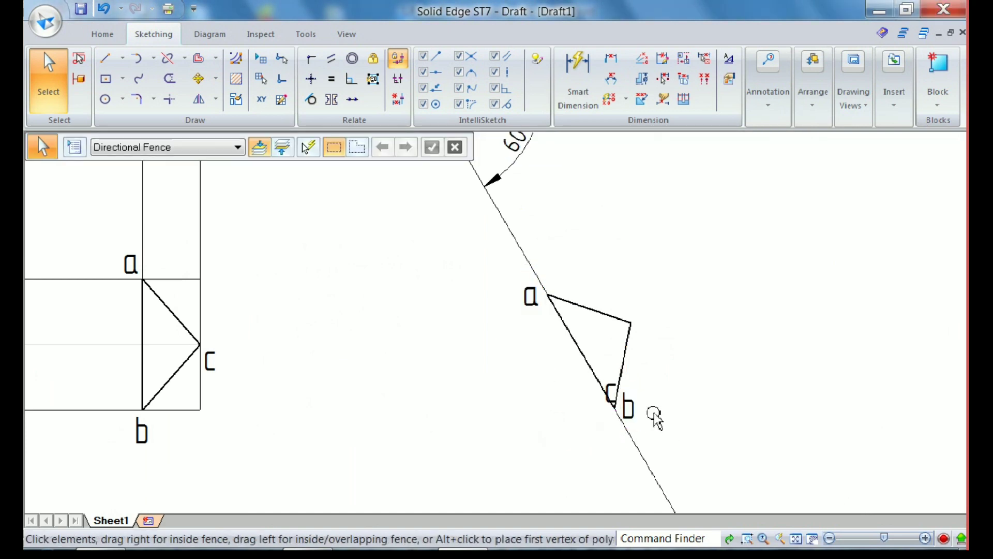
click(613, 386)
drag(614, 368, 661, 334)
click(654, 344)
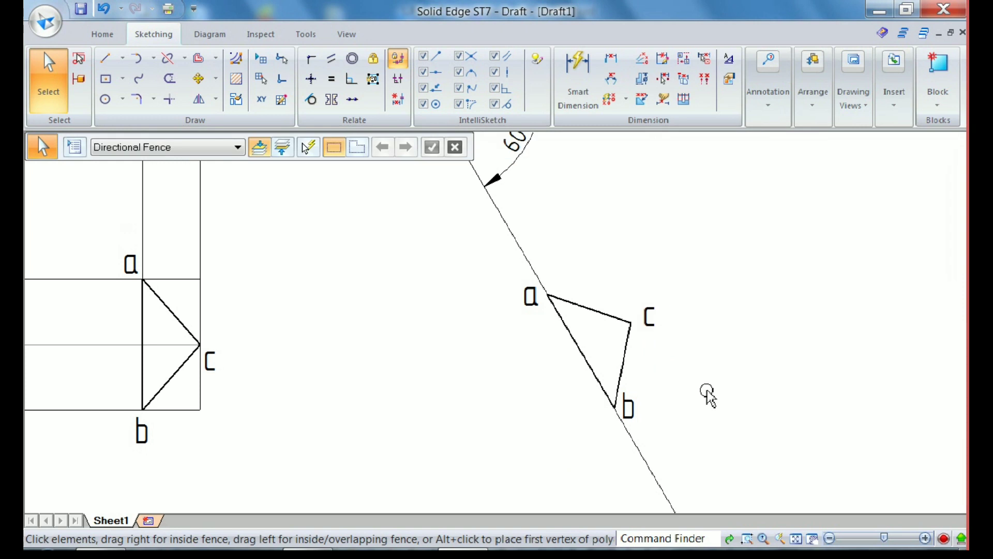
Draw 0.05 mm wide vertical projectors from corners a, c and b of the tilted triangle up past the reference line
scroll(641, 406, down, 3)
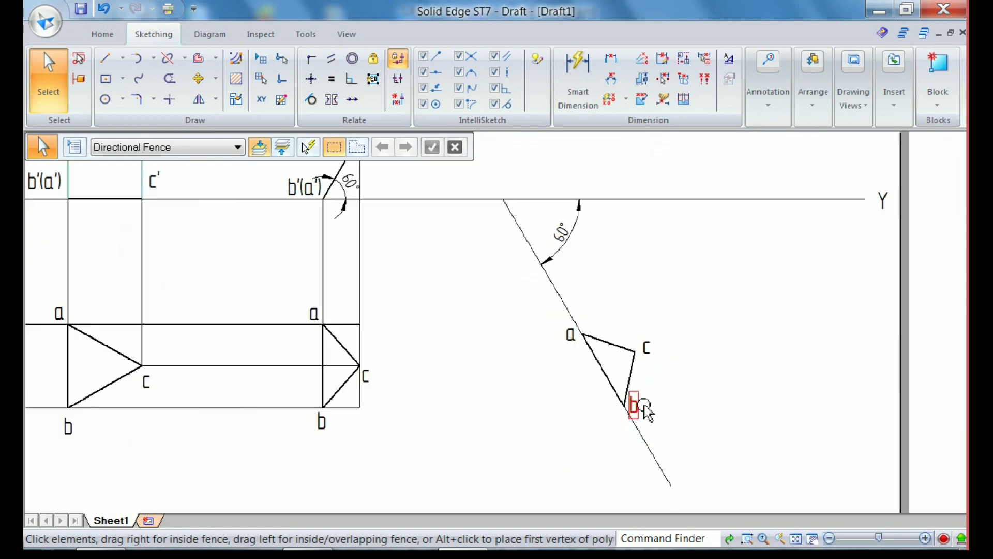
click(105, 58)
click(227, 147)
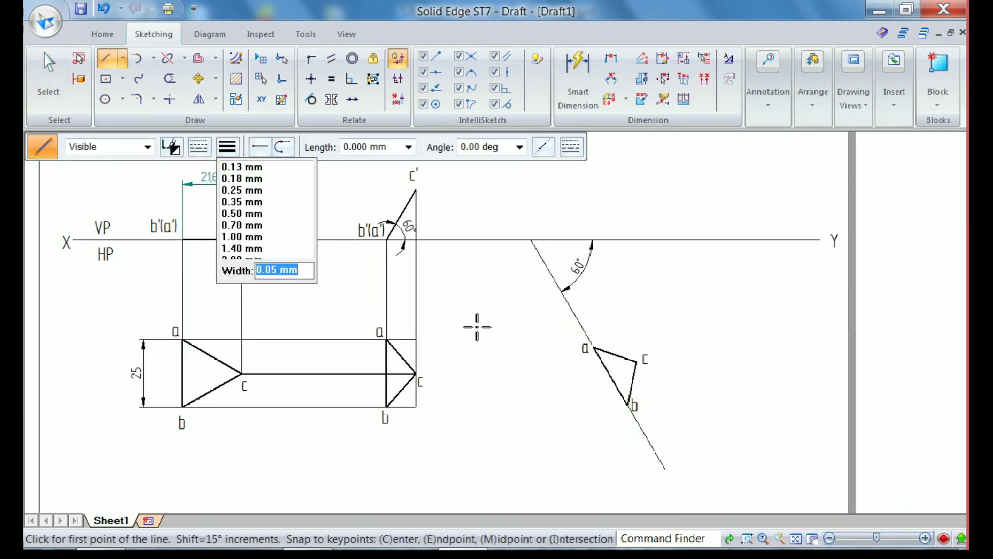
click(594, 347)
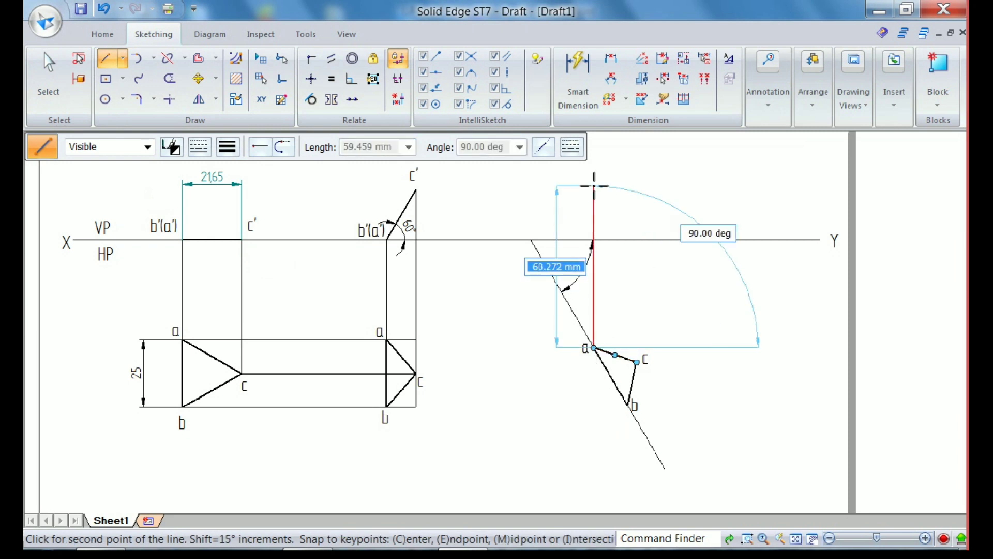
click(594, 167)
right_click(675, 197)
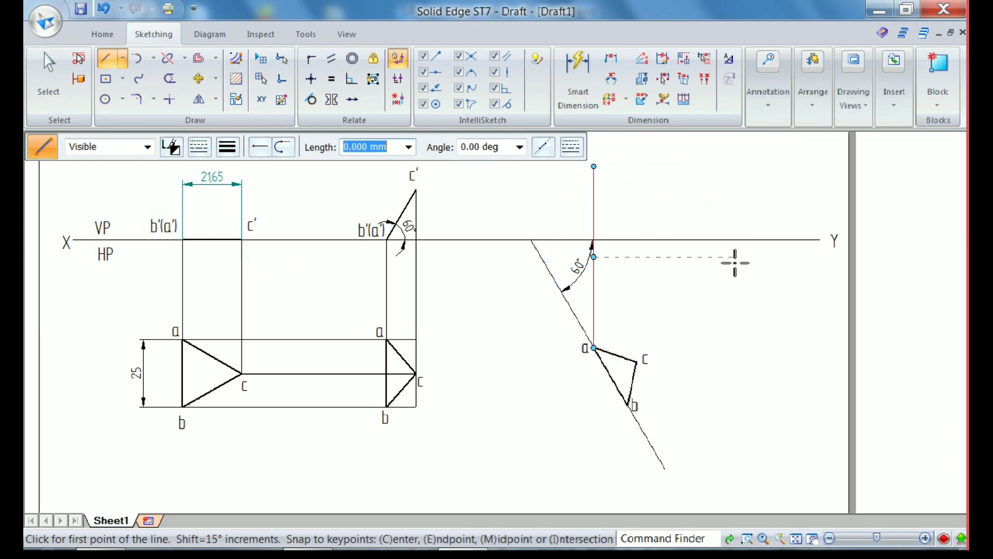
click(637, 361)
click(637, 161)
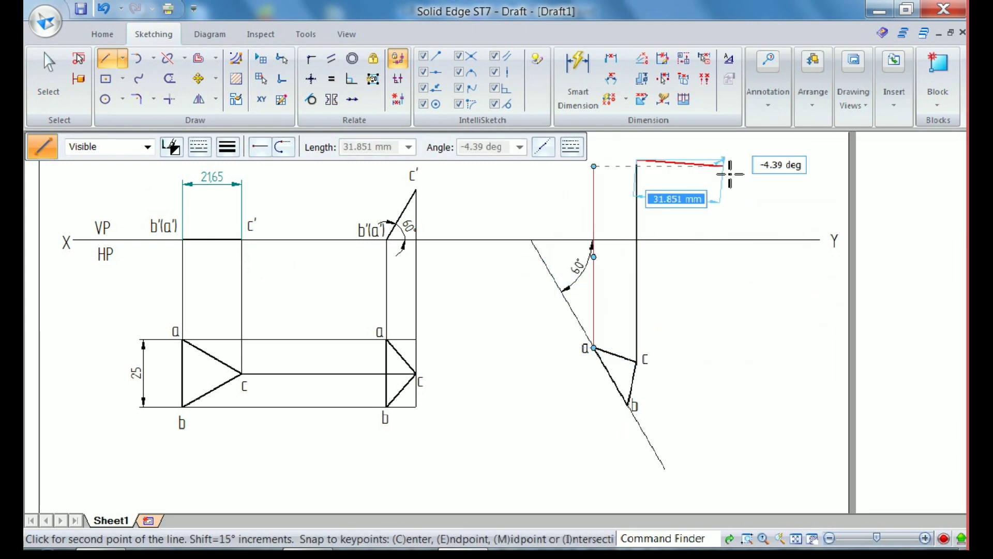
right_click(730, 175)
click(628, 404)
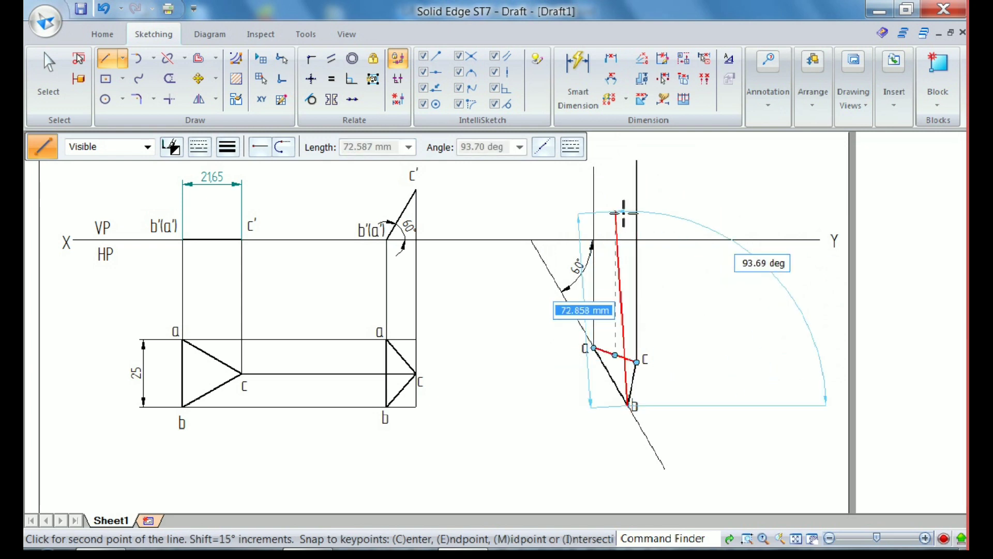
click(628, 166)
right_click(729, 219)
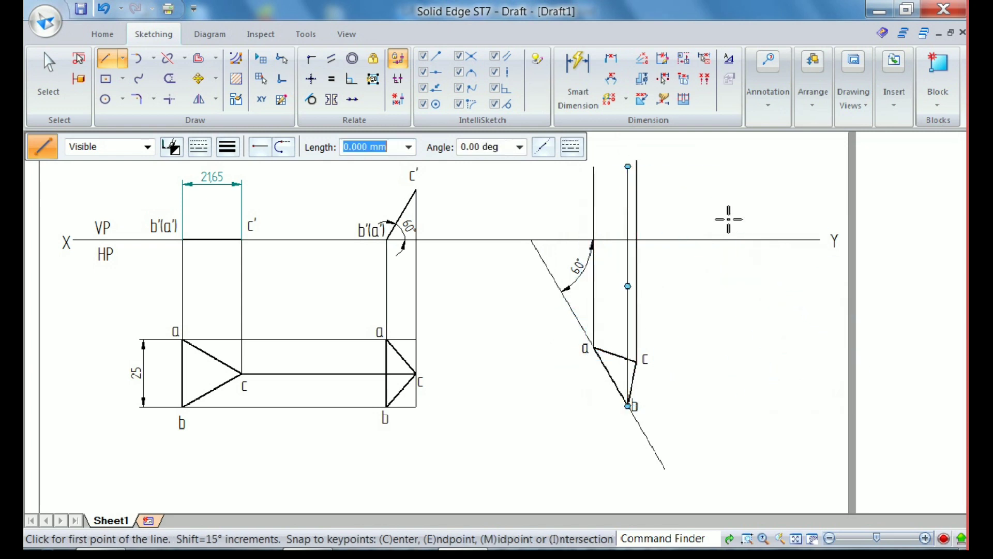
Draw a horizontal projector from c' of the second front view across the three vertical projectors
click(416, 190)
click(671, 191)
right_click(767, 190)
Trim the projector ends overshooting the intersection for c', and cut the projectors from a and b back to the reference line
click(170, 79)
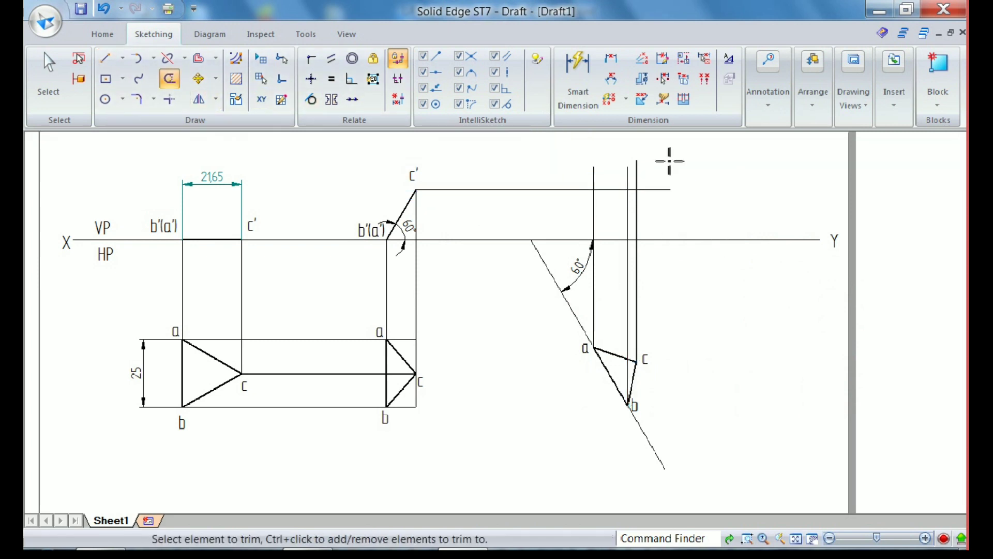
scroll(670, 161, up, 2)
drag(505, 190, 647, 195)
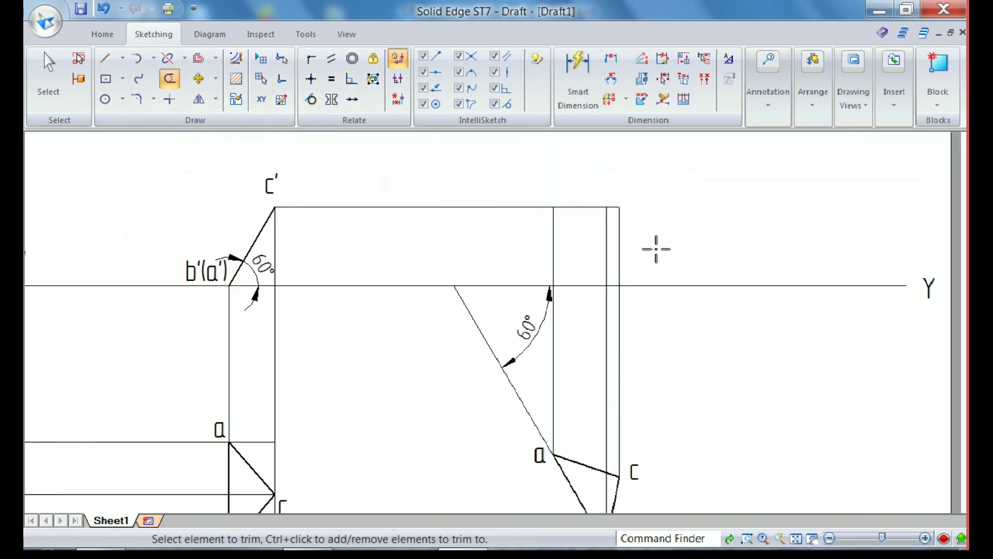
scroll(674, 202, down, 1)
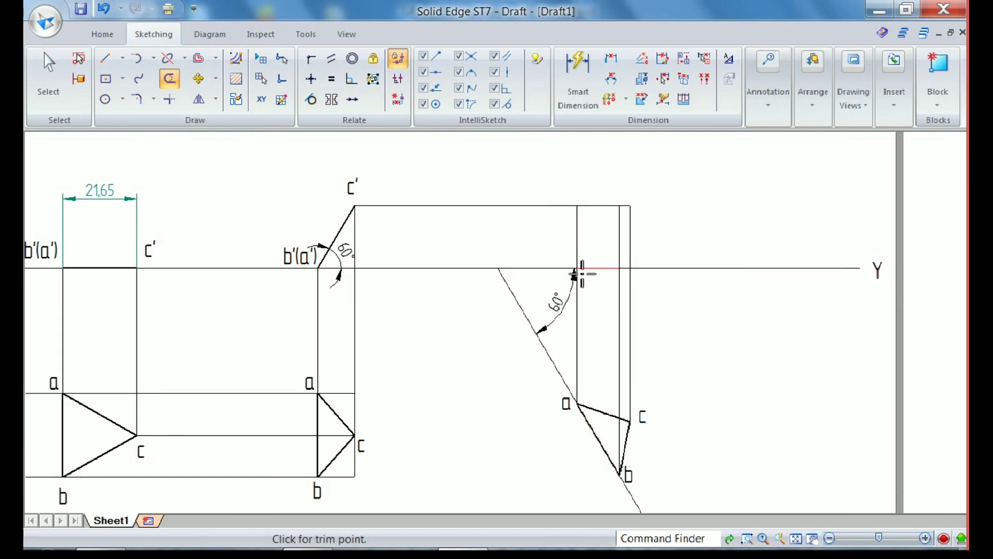
drag(595, 238, 533, 235)
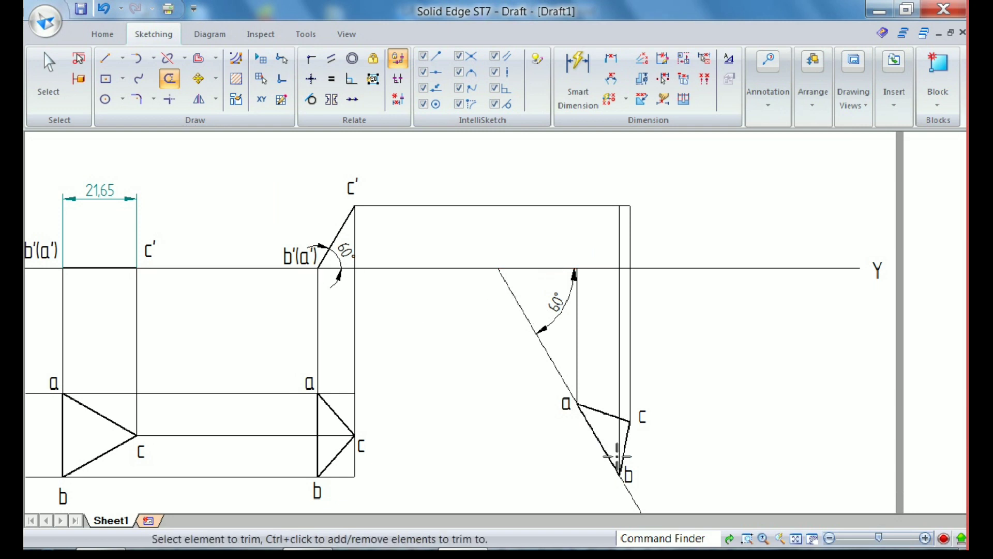
drag(621, 240, 613, 251)
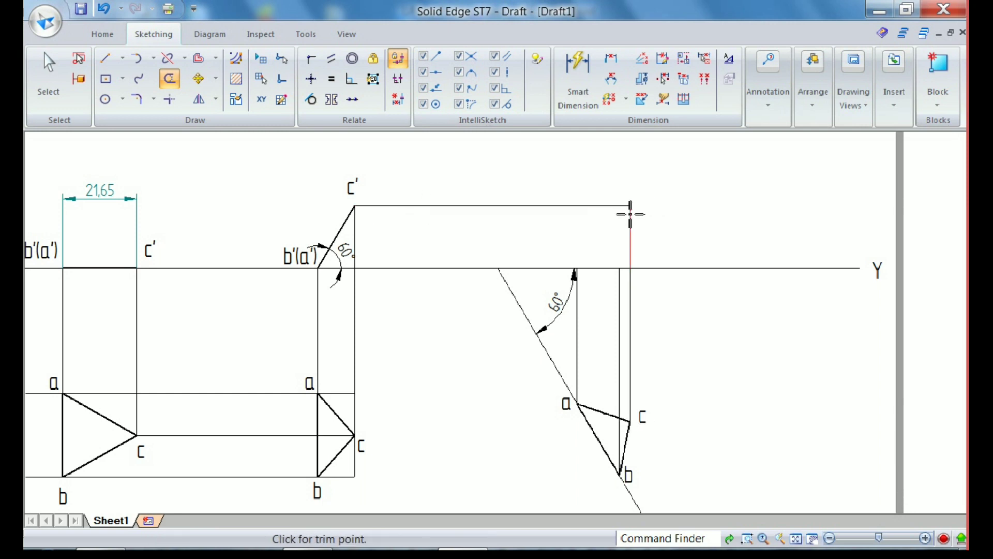
Draw the final front view triangle with 0.50 mm wide lines through the projected points of a, b and c
click(109, 61)
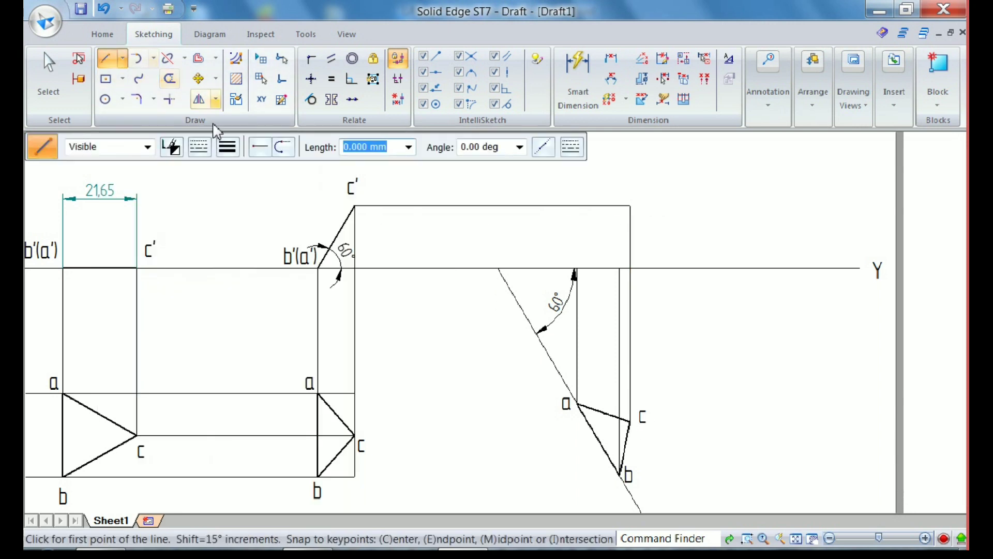
click(228, 147)
click(242, 213)
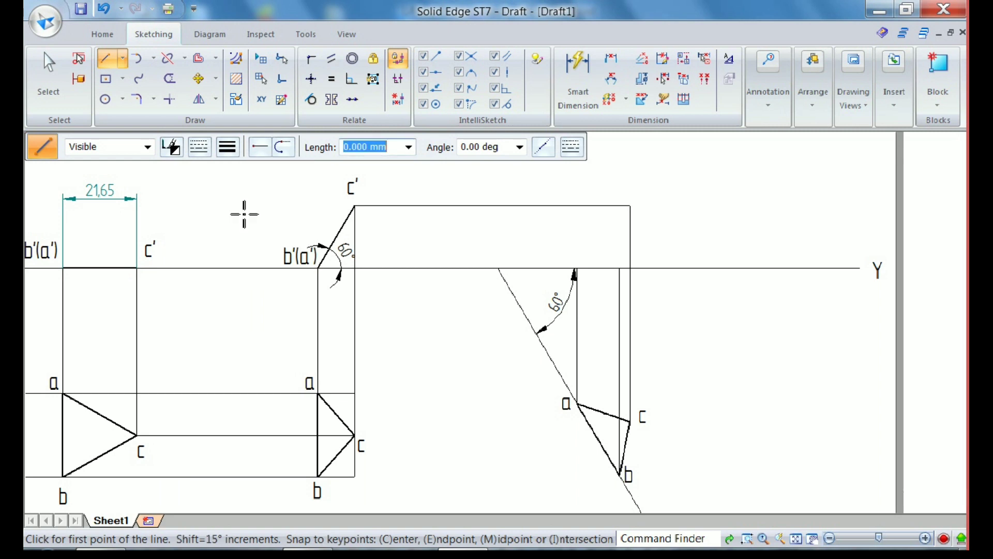
click(577, 269)
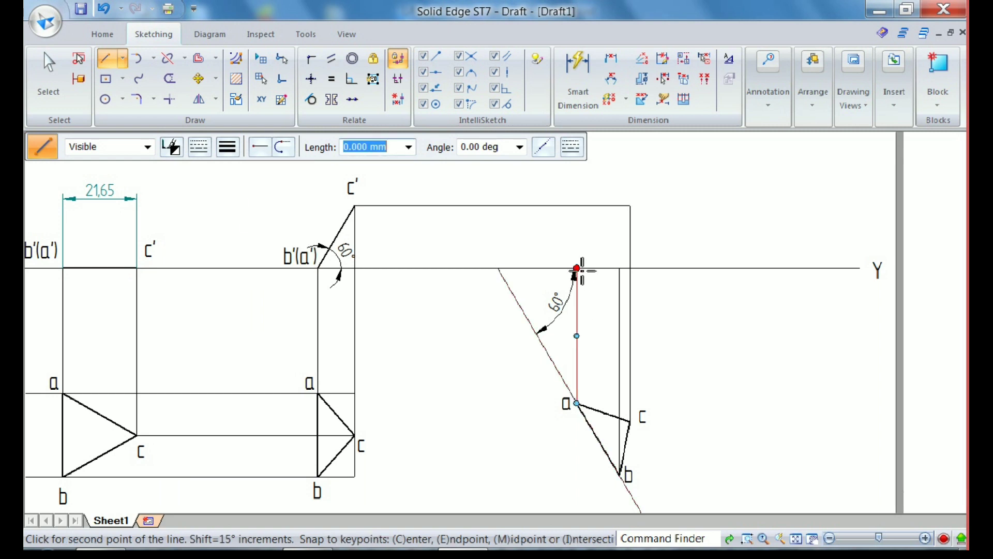
click(620, 268)
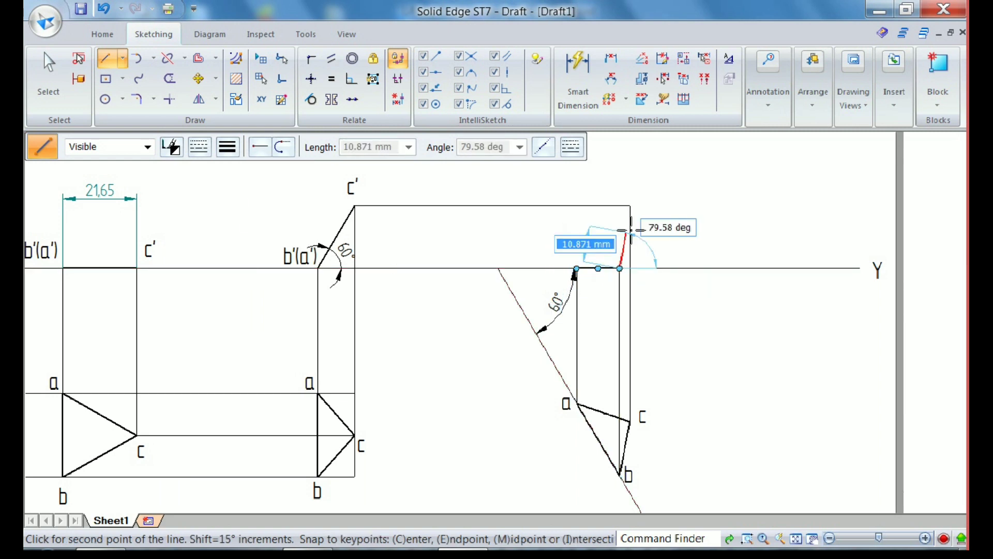
click(629, 205)
click(577, 268)
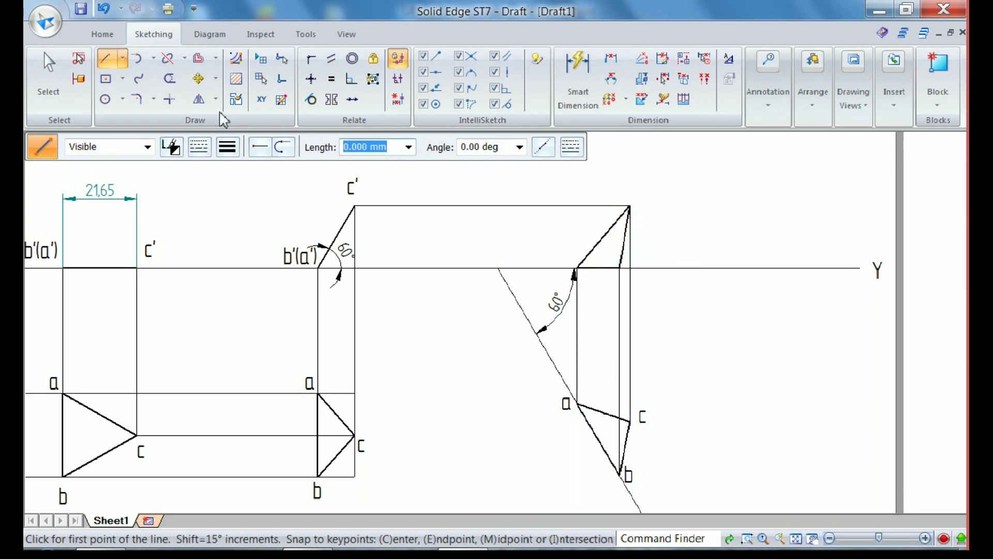
Add the text labels a', b' and c' at the corners of the final front view triangle
click(759, 111)
click(822, 161)
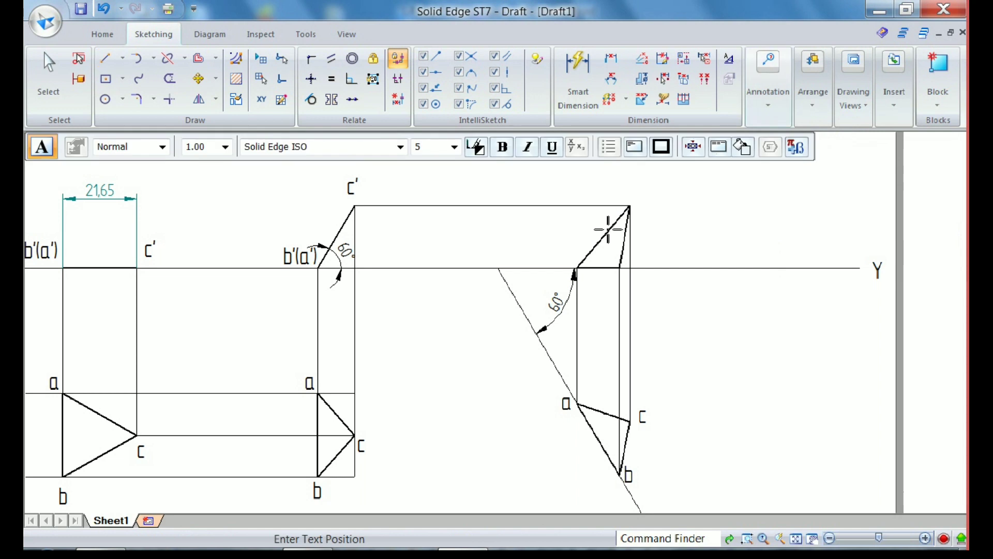
click(570, 252)
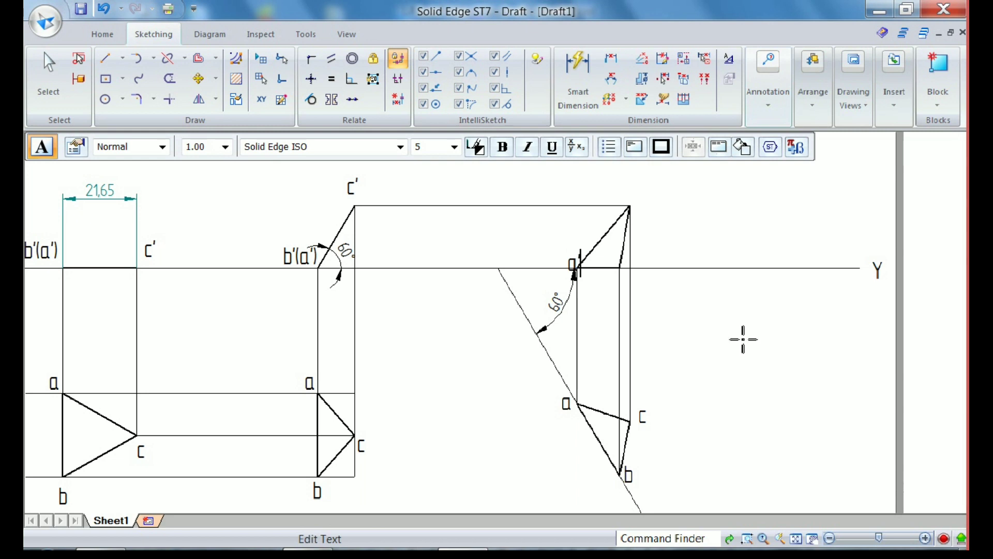
text(a')
click(636, 195)
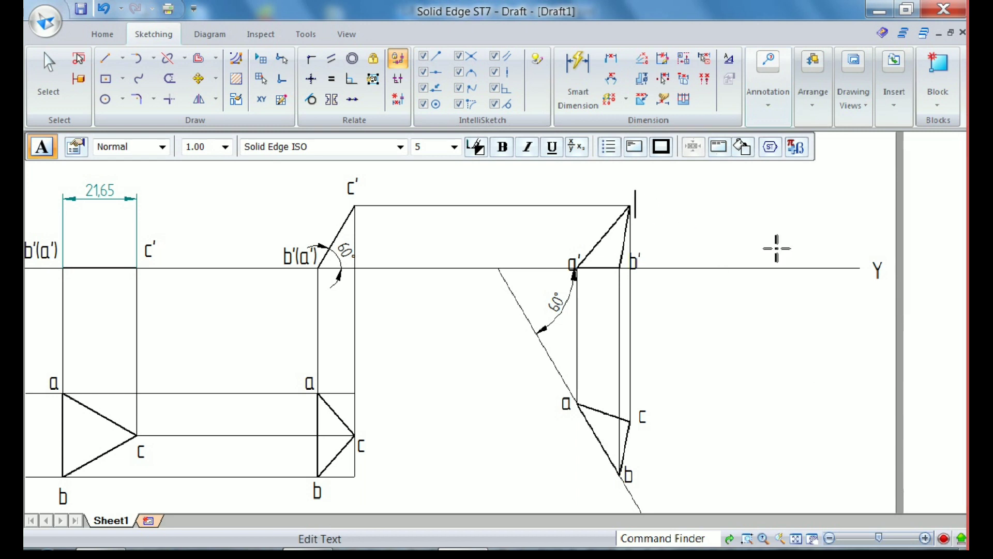
text(c')
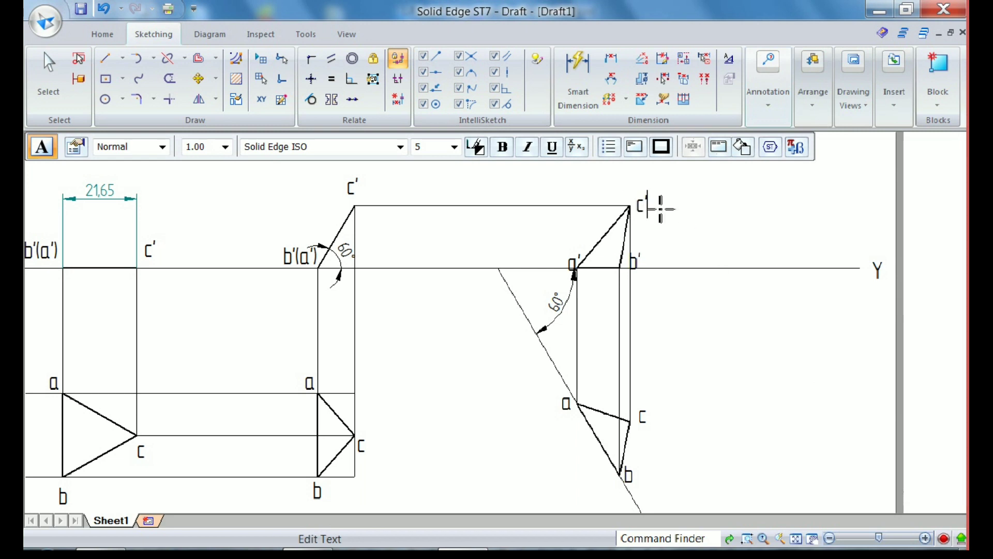
Reposition the a' and b' labels of the final front view clear of the triangle's corners, just above the XY line
click(49, 80)
scroll(630, 273, up, 2)
scroll(635, 280, up, 1)
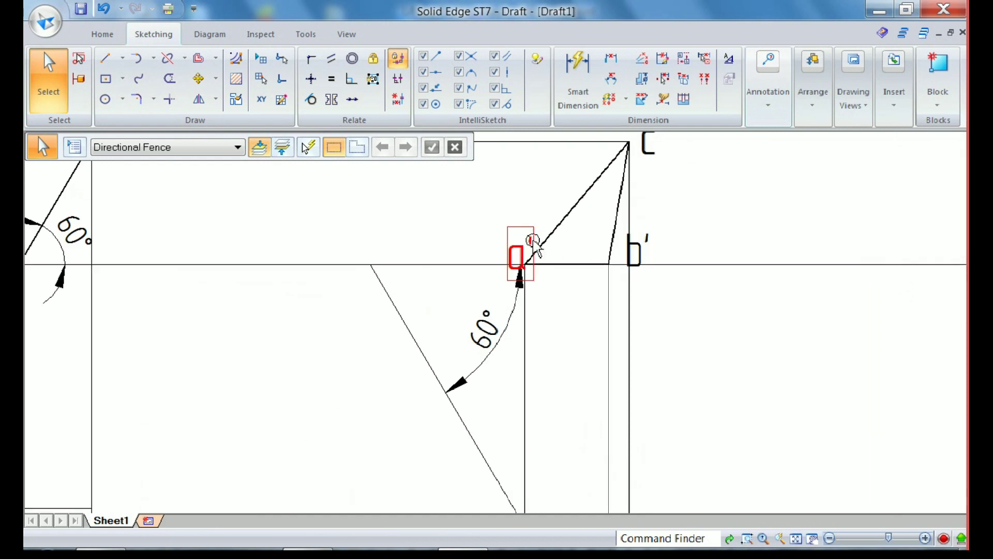
double_click(539, 258)
drag(524, 215, 524, 215)
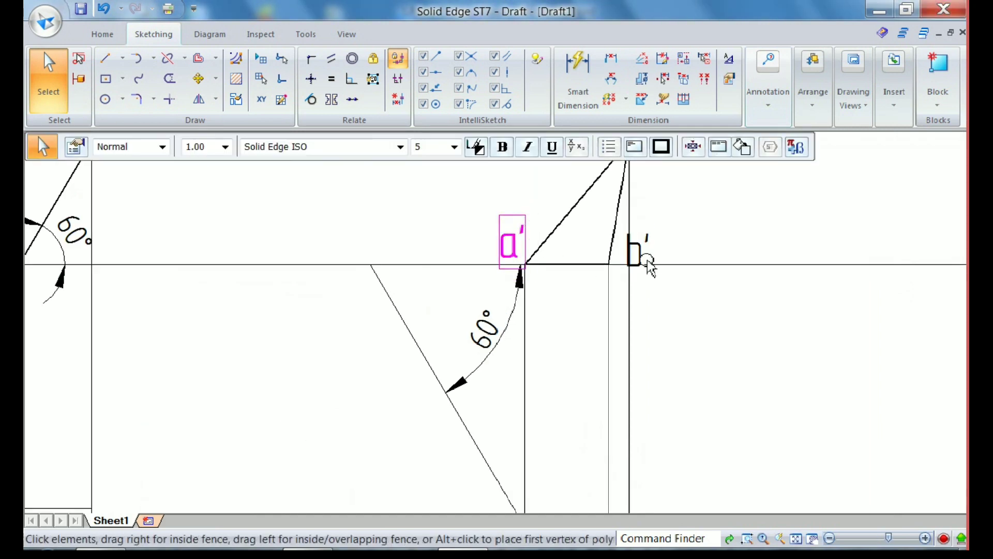
click(700, 315)
click(653, 242)
double_click(655, 242)
text(')
click(769, 243)
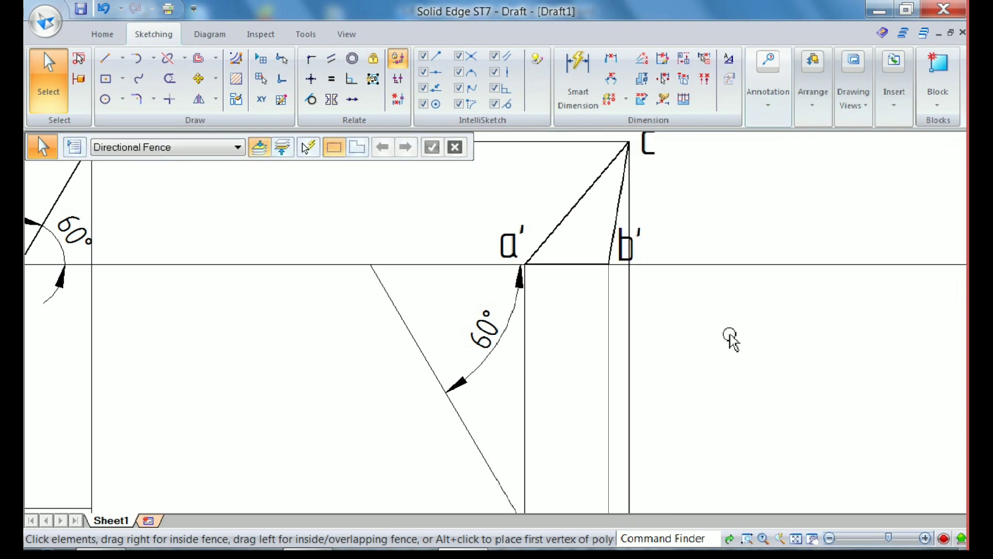
Move the c' label of the final front view to just above the triangle's apex
scroll(730, 335, down, 2)
double_click(681, 213)
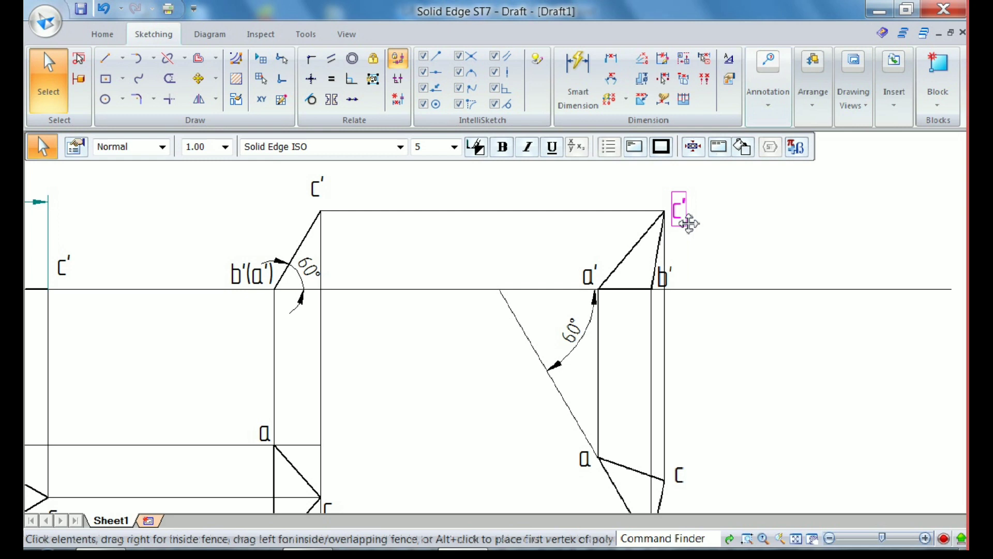
drag(688, 223, 683, 210)
click(769, 370)
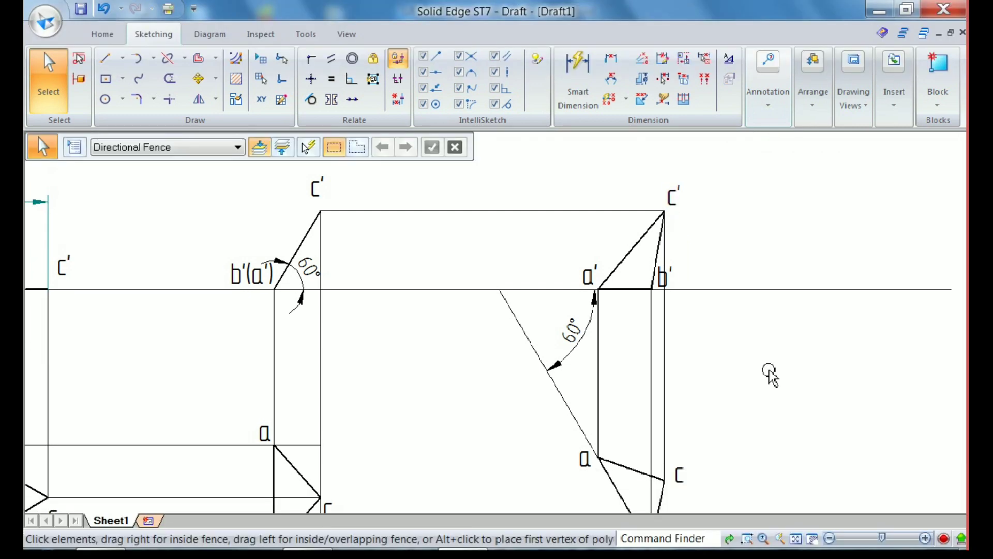
Move the 60° angle dimension below the XY line inward, closer to the vertex of the inclined line
middle_click(768, 370)
middle_click(769, 370)
click(583, 345)
drag(583, 345, 572, 334)
click(541, 387)
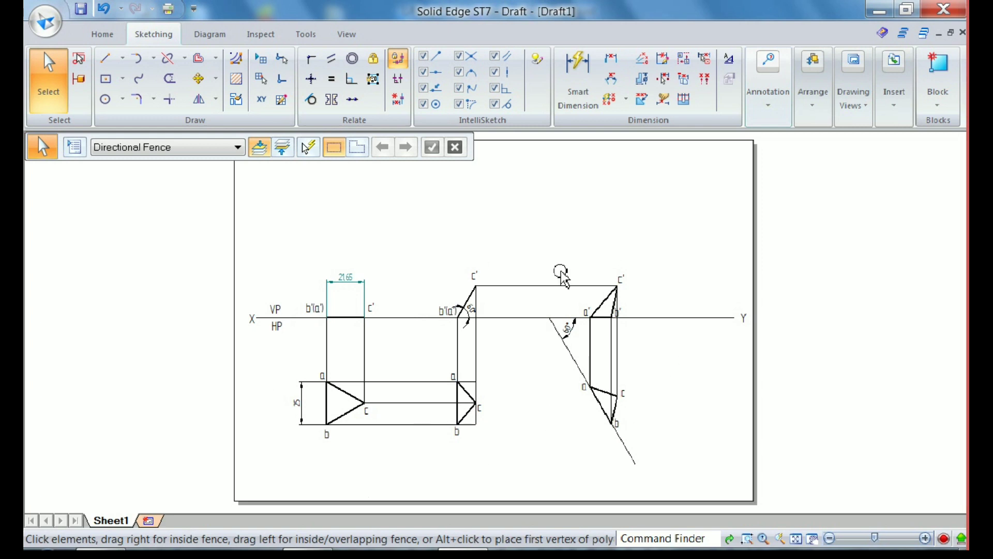
click(46, 523)
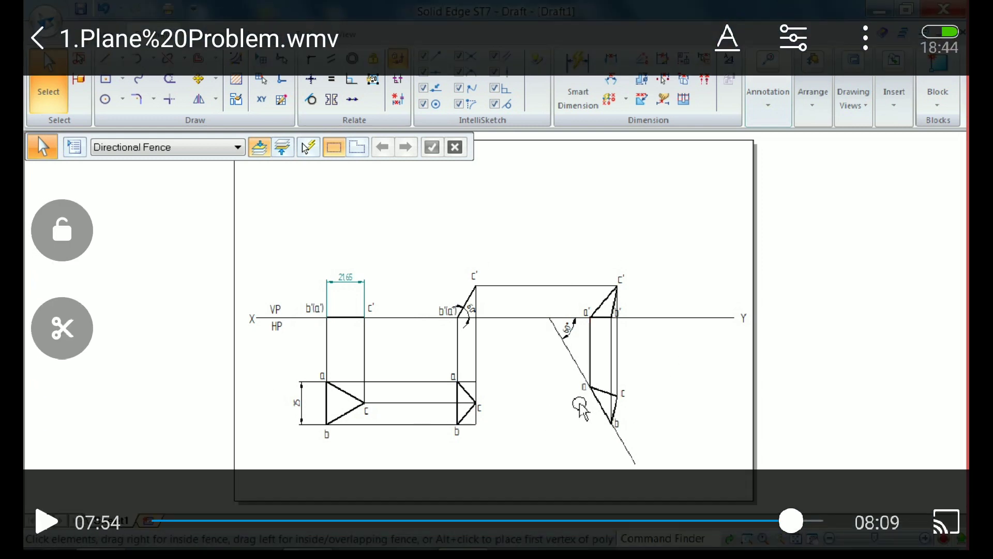